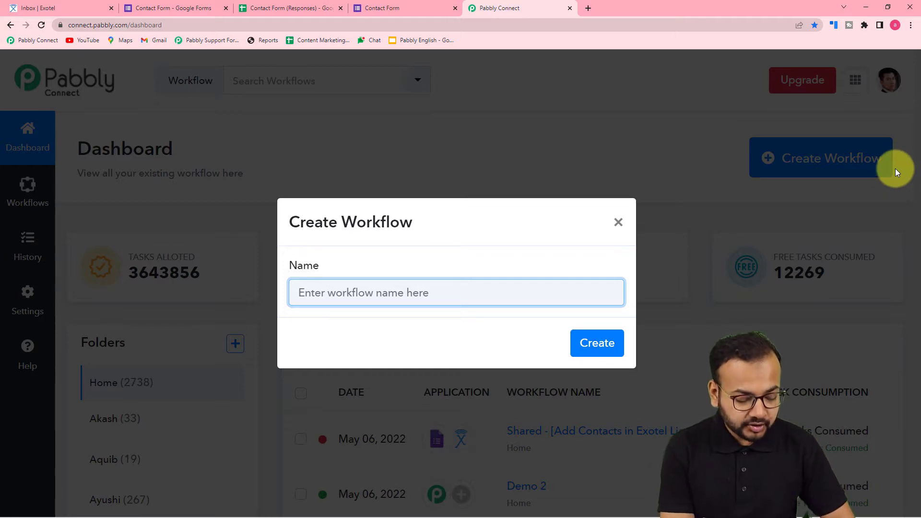
Begin typing the workflow name 'Google Forms to W'
text(Goo)
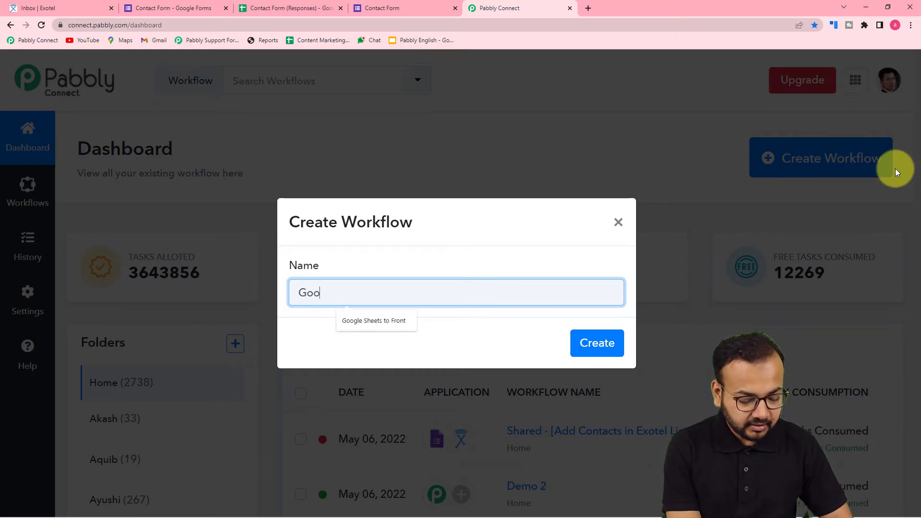
text(gle Form)
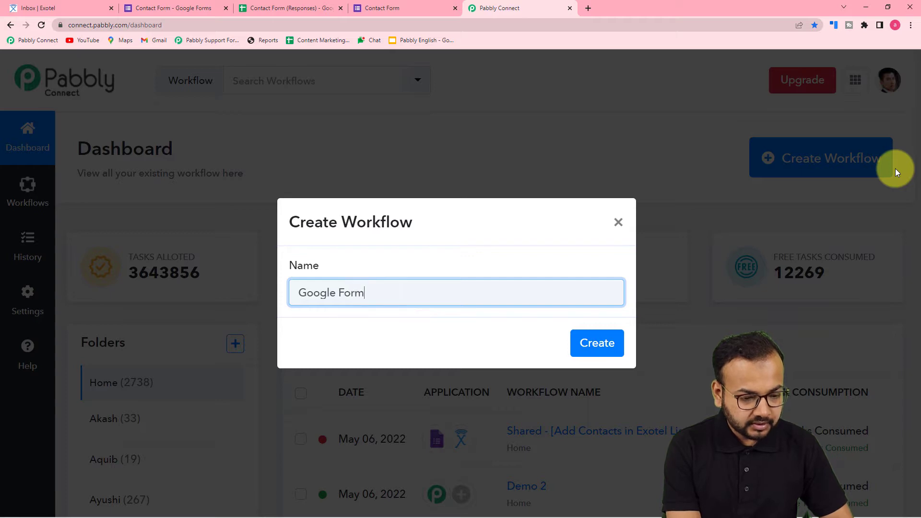
text(s to W)
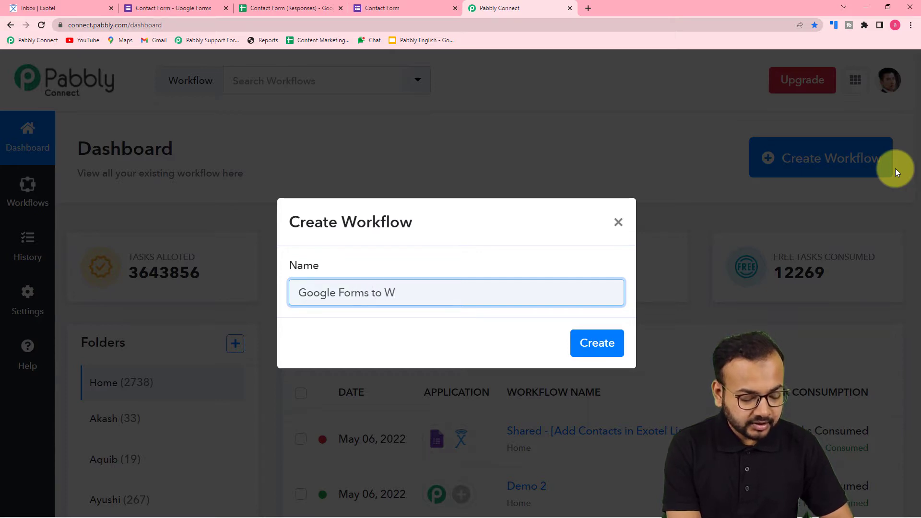
Correct the name to 'Google Forms to Exotel Automation' and create the workflow
key(BackSpace)
text(Exotel)
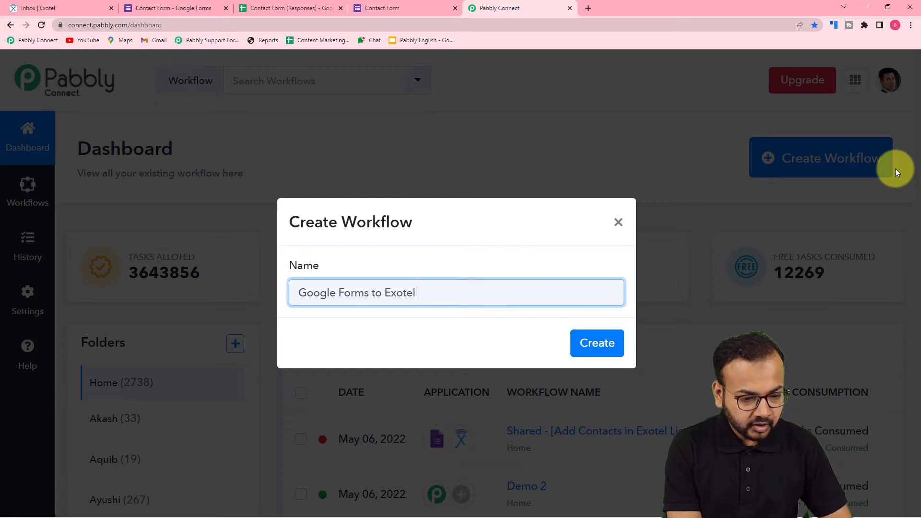
text( Automa)
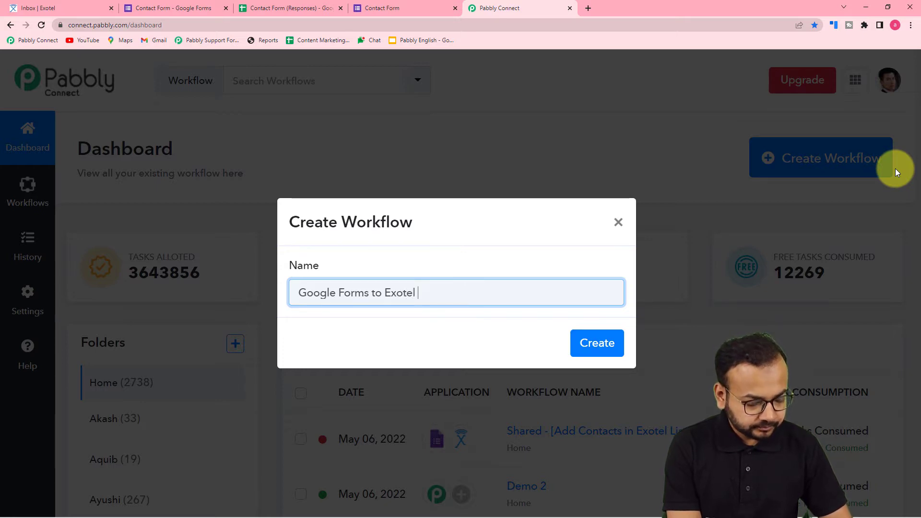
text(tion)
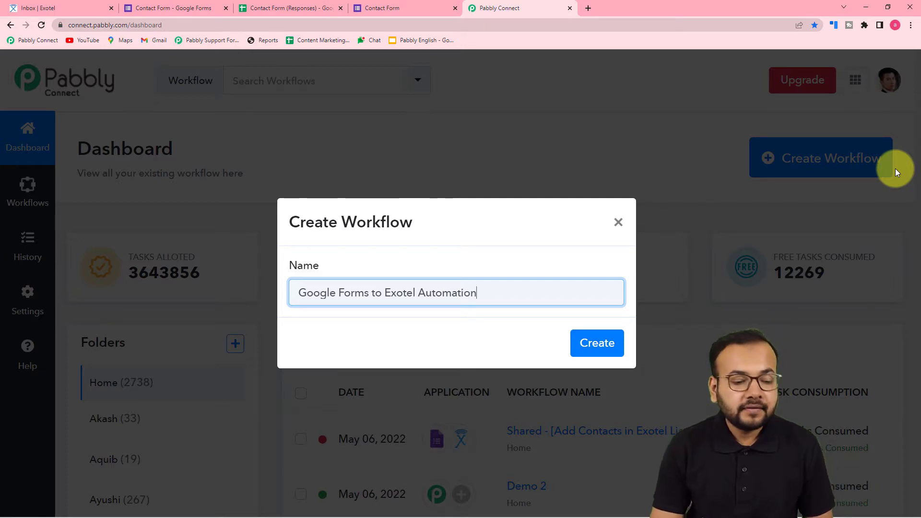
click(598, 343)
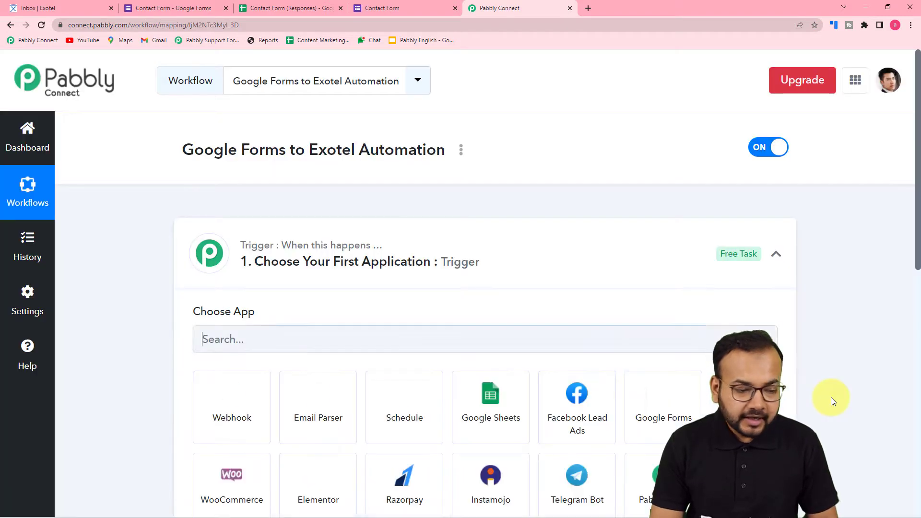
Search 'goo' in the trigger's app chooser and select Google Forms as the trigger app
click(781, 260)
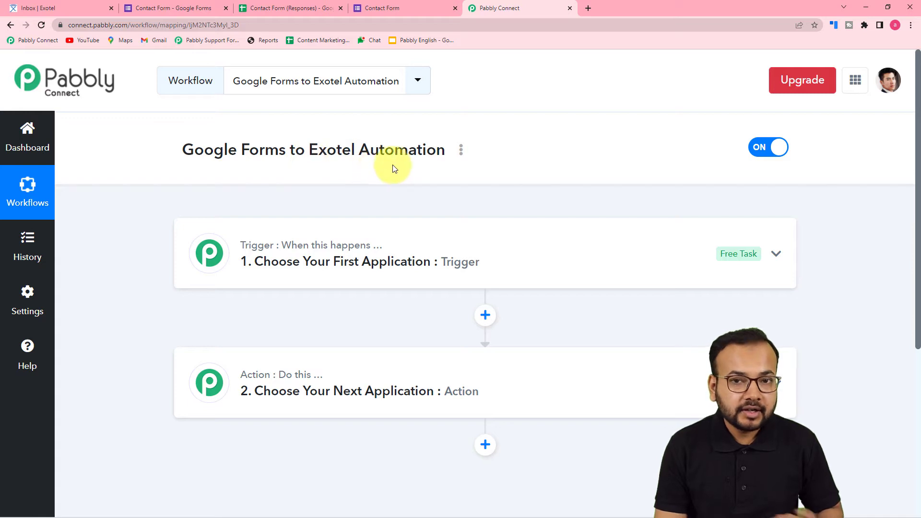
click(286, 279)
scroll(285, 279, down, 1)
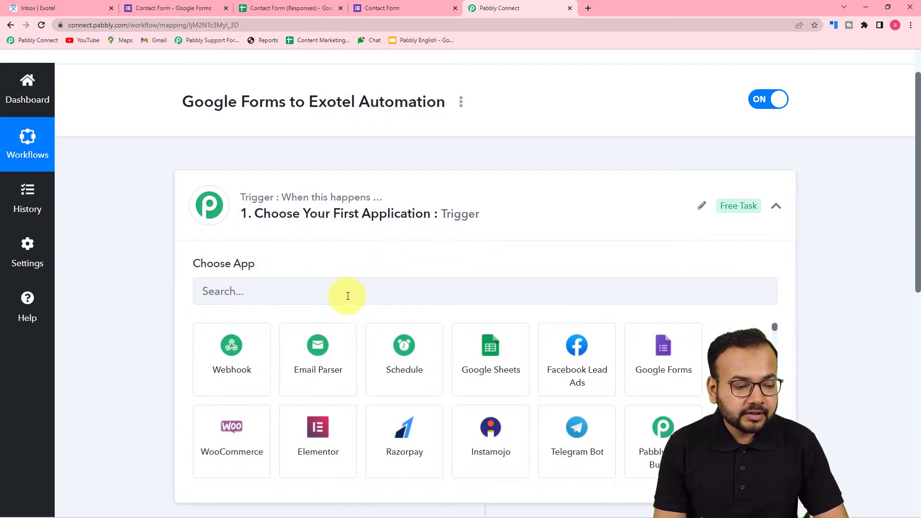
click(282, 296)
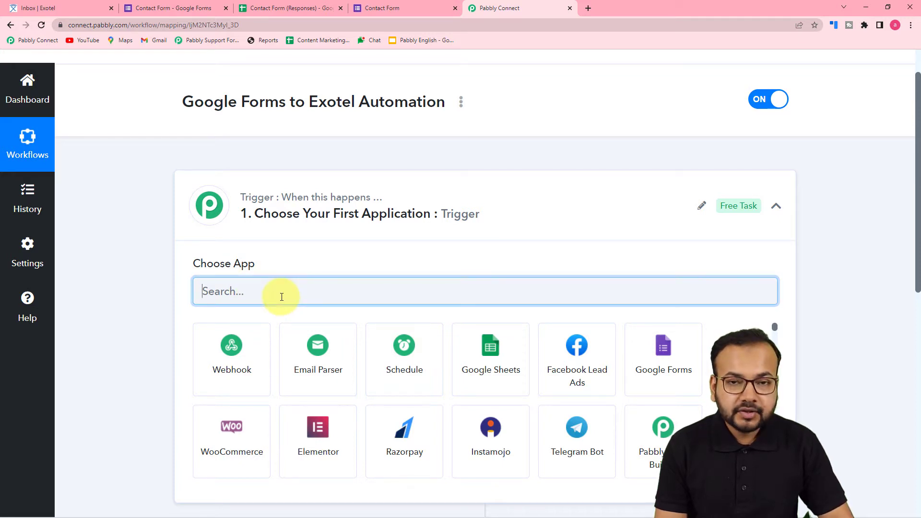
text(goo)
click(327, 374)
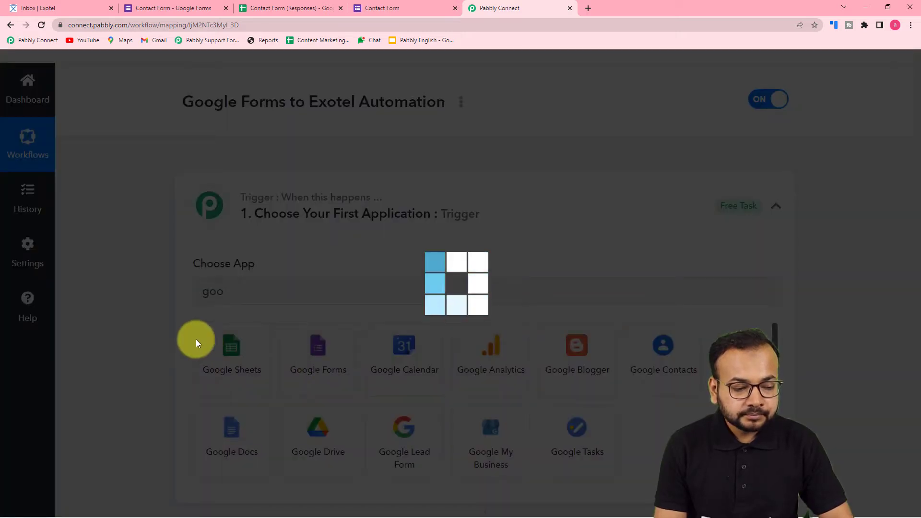
scroll(151, 327, down, 3)
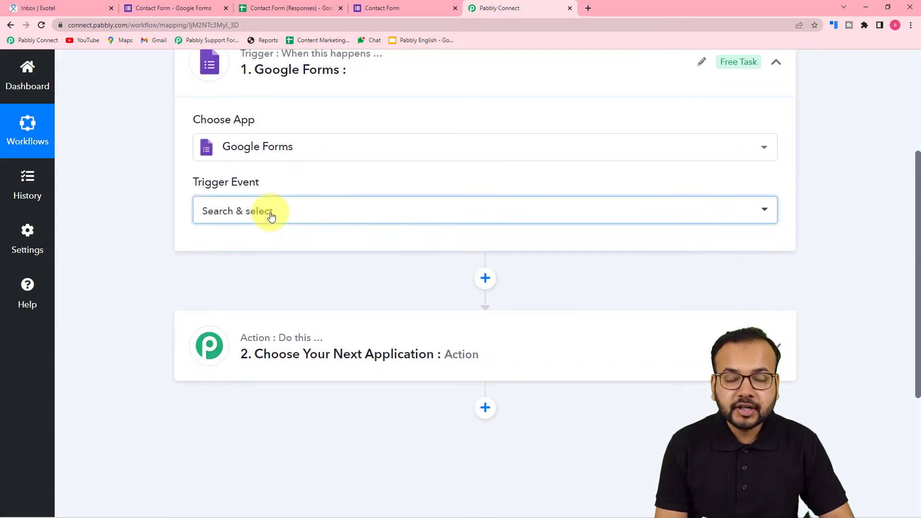
click(266, 211)
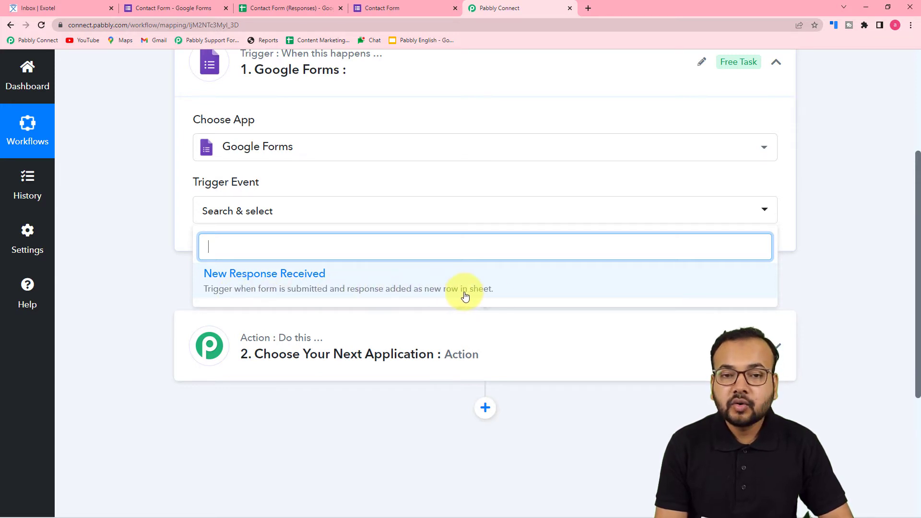
Set the trigger event to New Response Received and copy its webhook URL
click(410, 295)
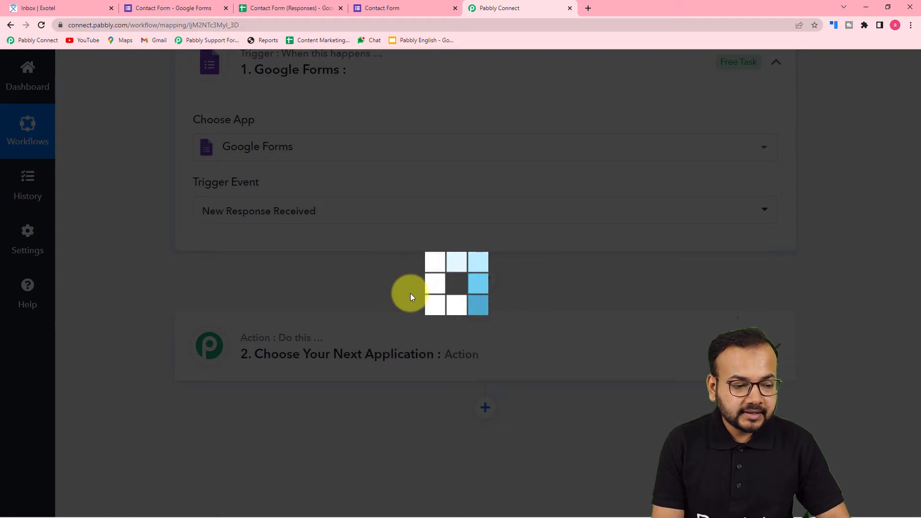
scroll(411, 293, down, 4)
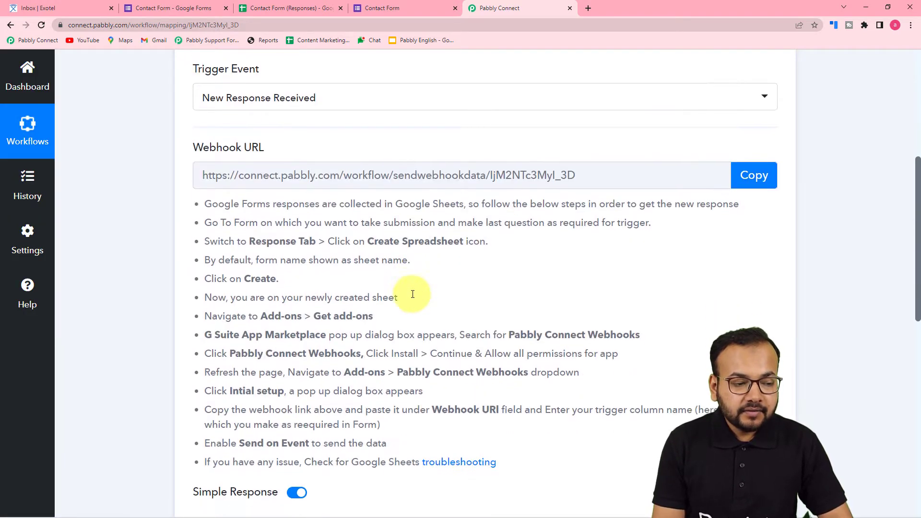
scroll(413, 293, up, 2)
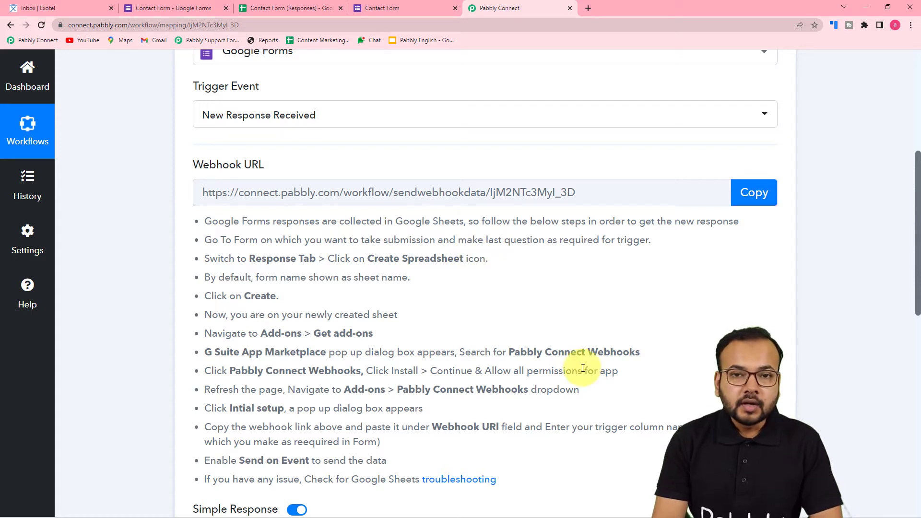
scroll(302, 254, down, 2)
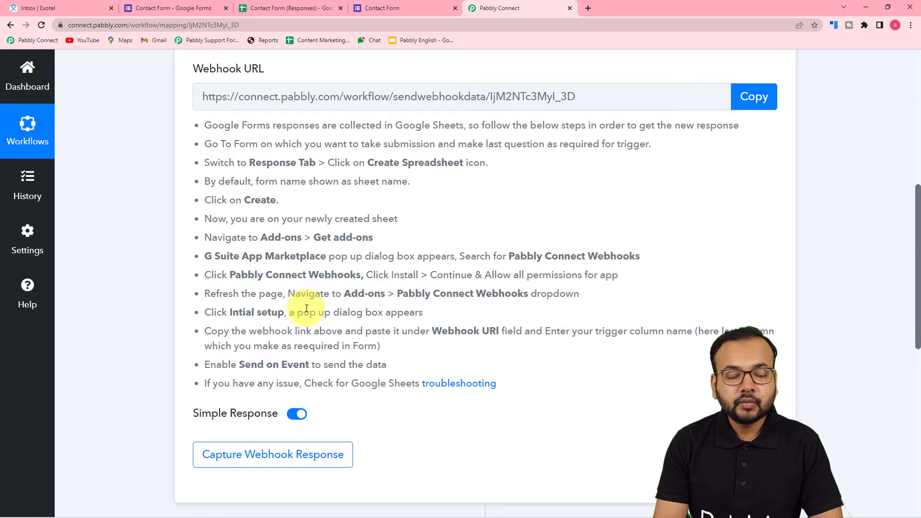
scroll(306, 308, up, 2)
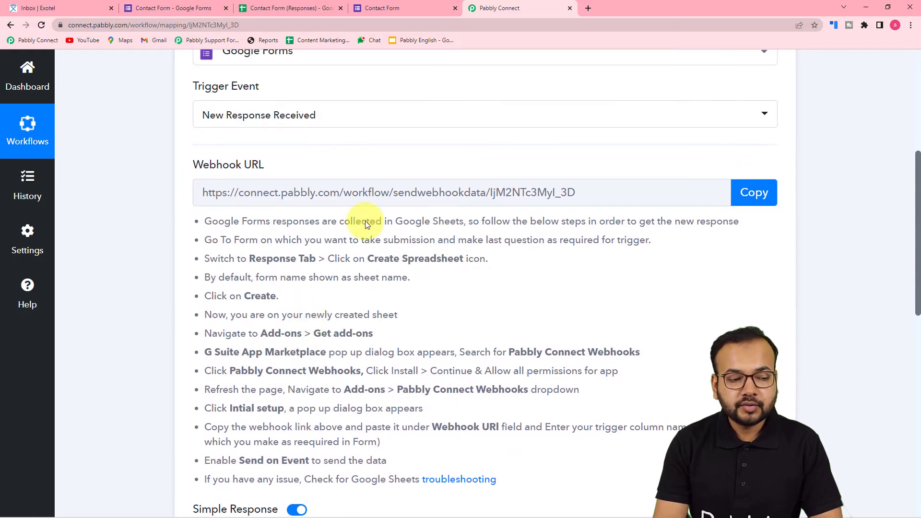
scroll(314, 290, down, 4)
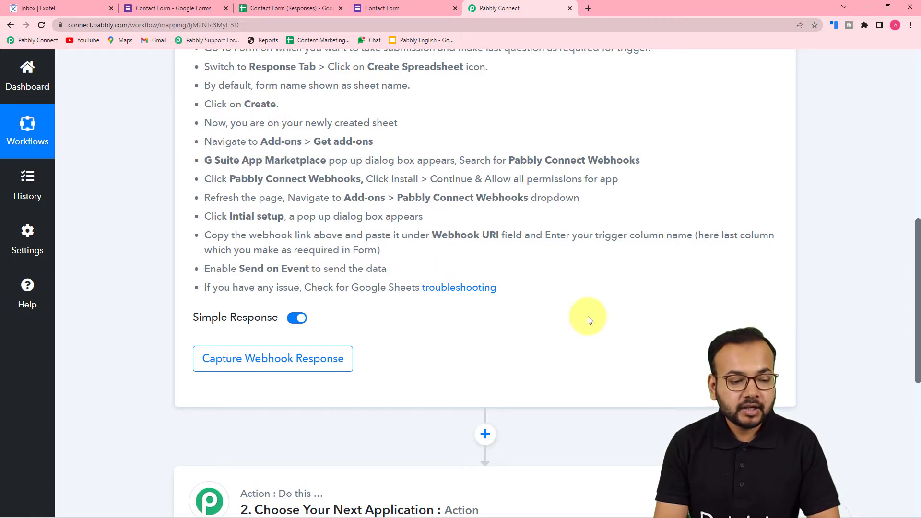
scroll(576, 325, up, 3)
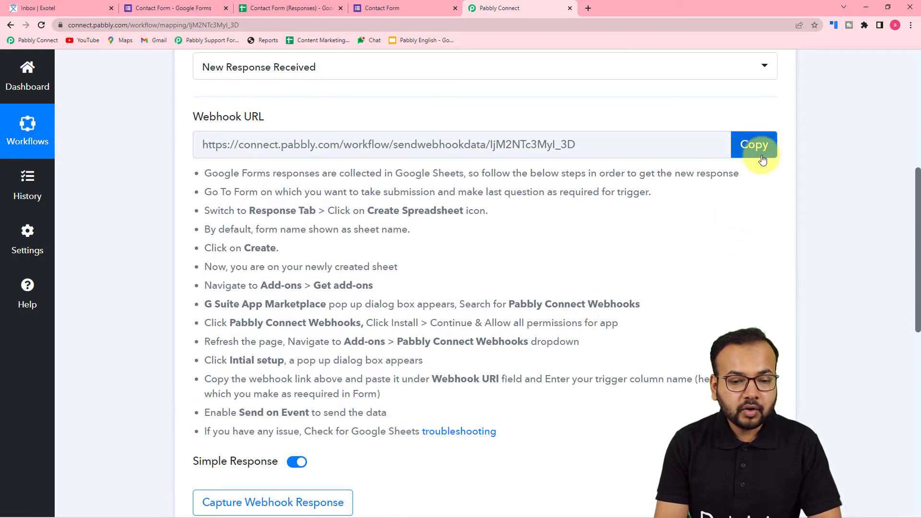
click(762, 160)
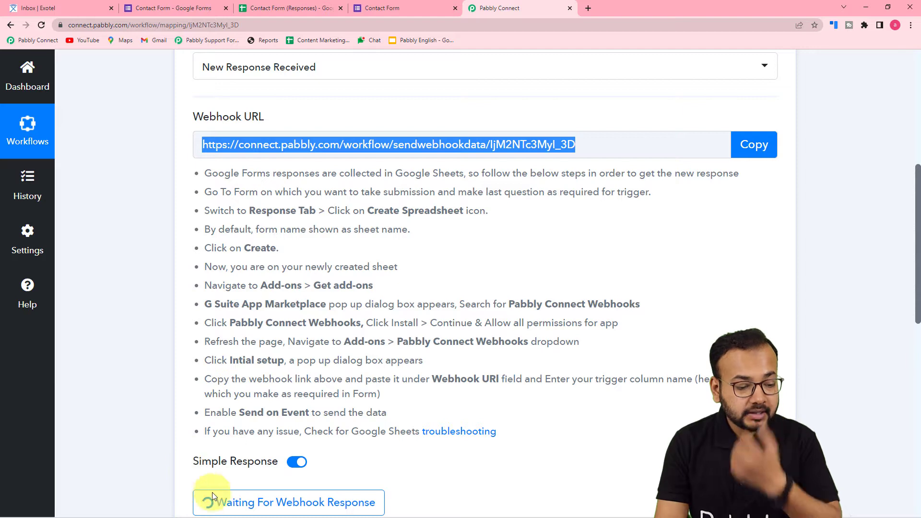
Review the Contact Form's single response, then switch to the Contact Form (Responses) spreadsheet
mouse_move(227, 506)
click(244, 468)
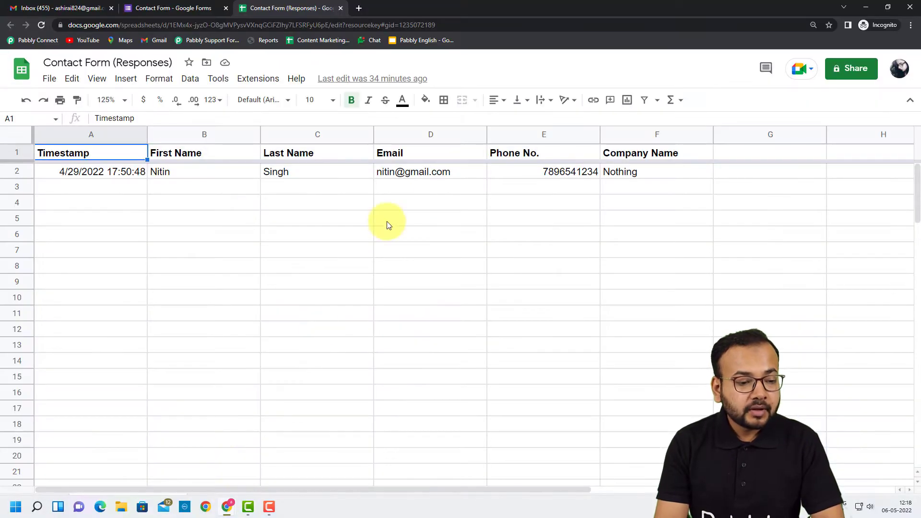
click(160, 10)
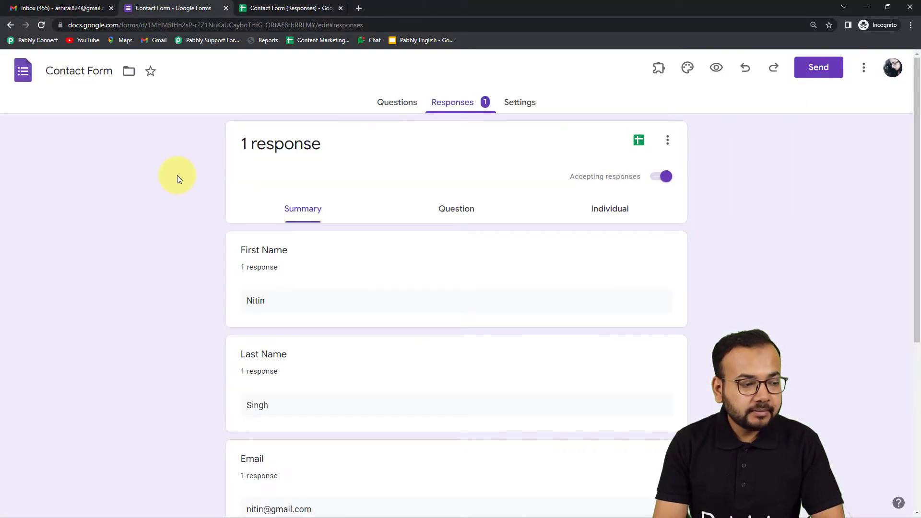
scroll(183, 204, down, 3)
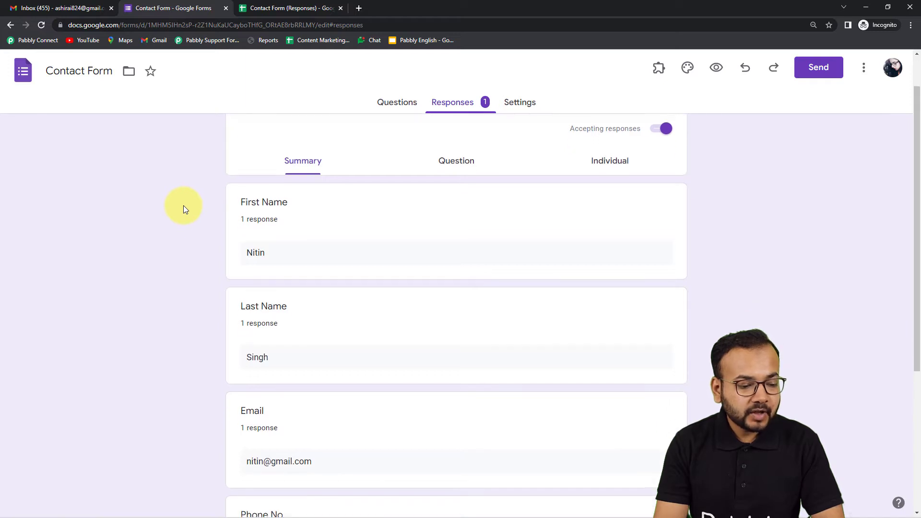
scroll(183, 206, up, 2)
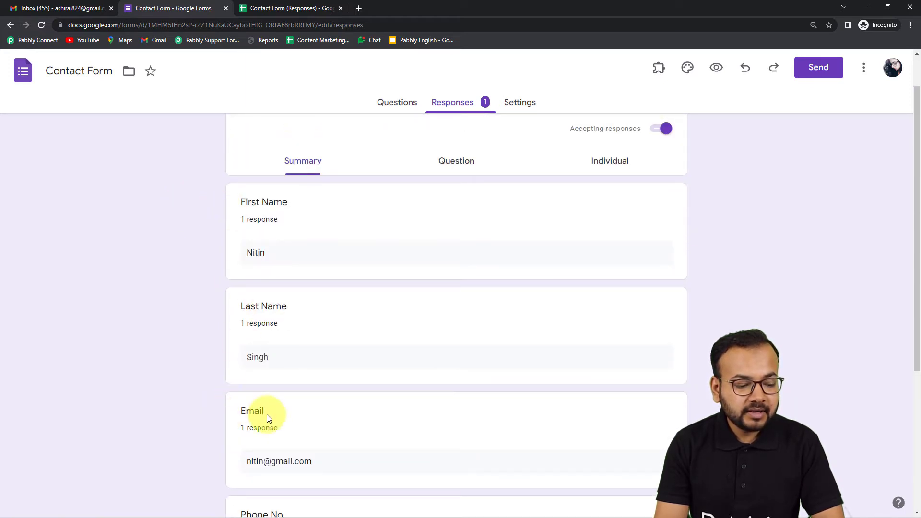
scroll(267, 415, down, 5)
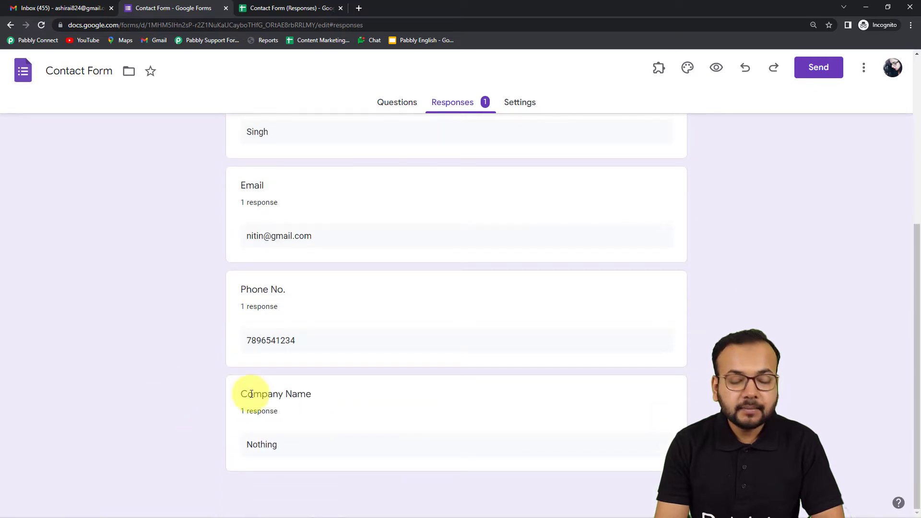
scroll(179, 378, up, 5)
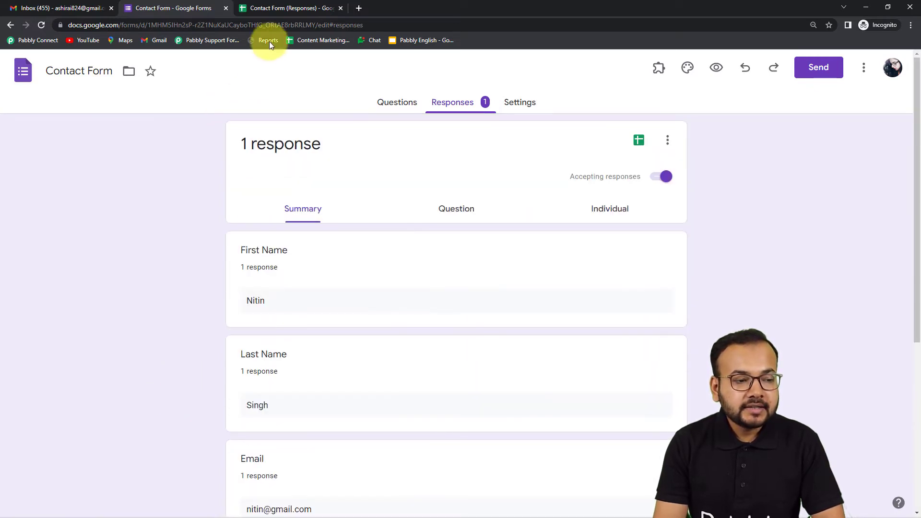
click(280, 9)
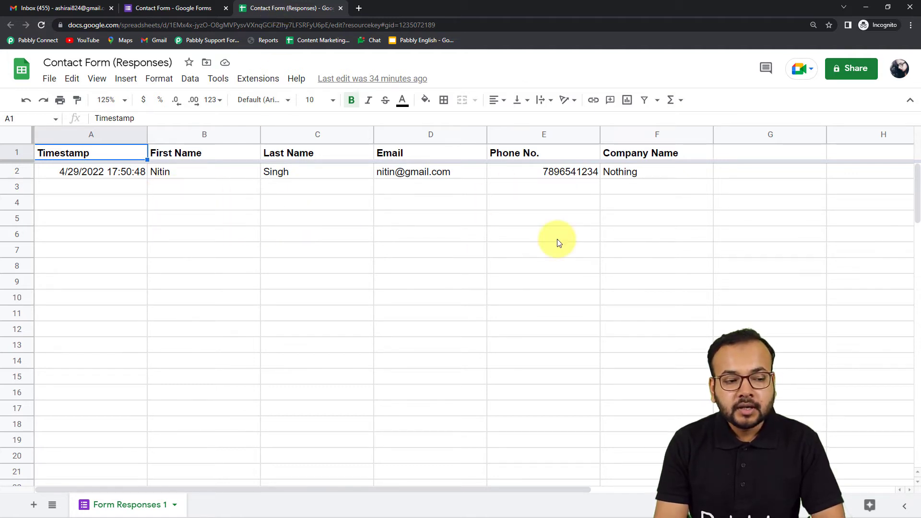
click(265, 88)
Find 'Pabbly Connect Webhooks' in the Marketplace to confirm it's installed, then reload the sheet
mouse_move(273, 108)
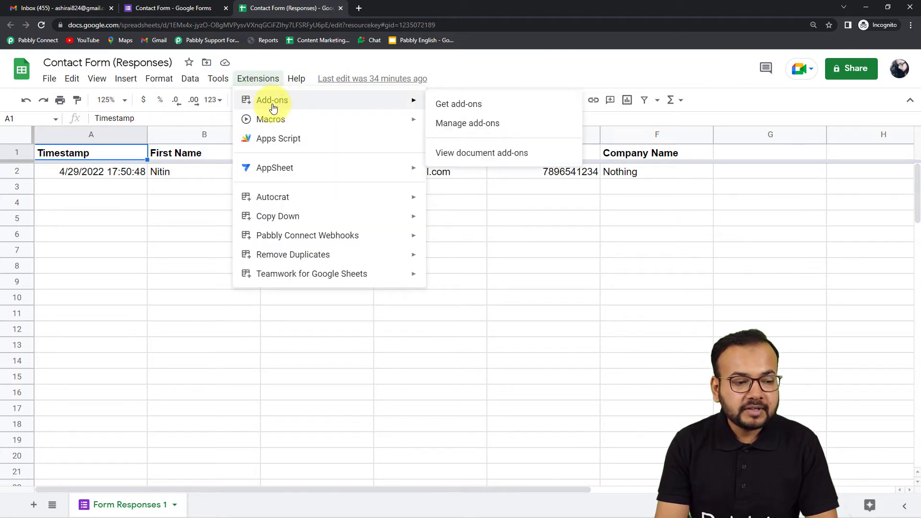
click(454, 106)
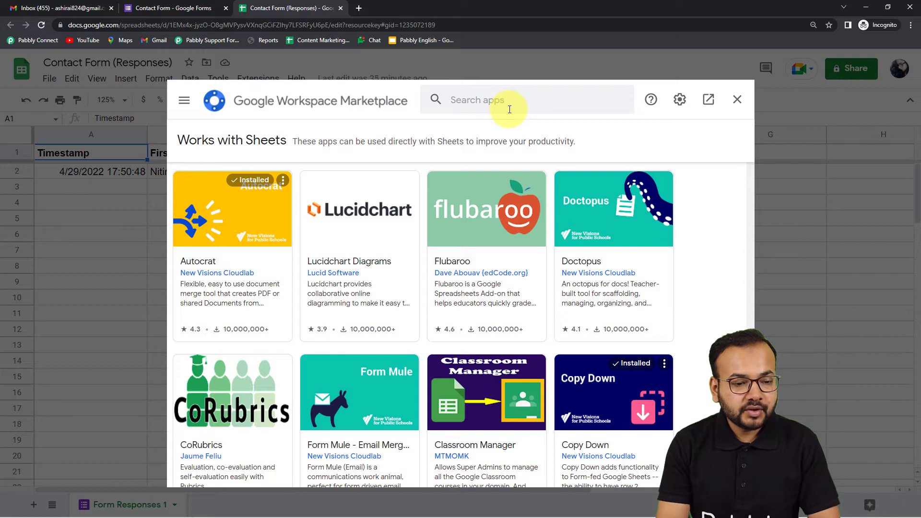
click(509, 107)
text(p)
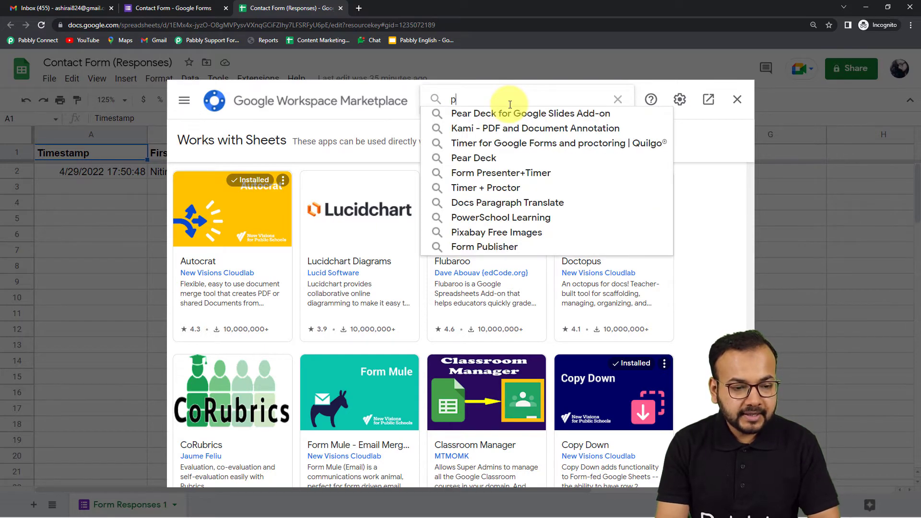
text(abb)
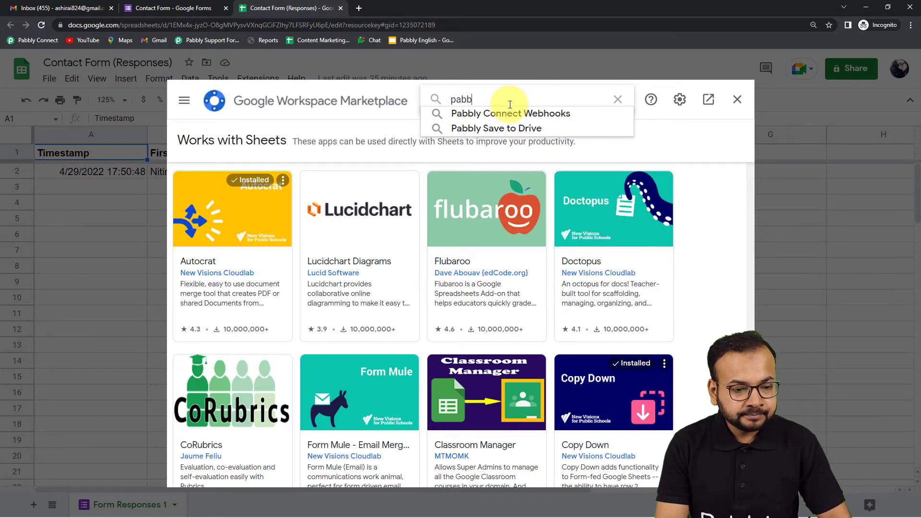
click(498, 115)
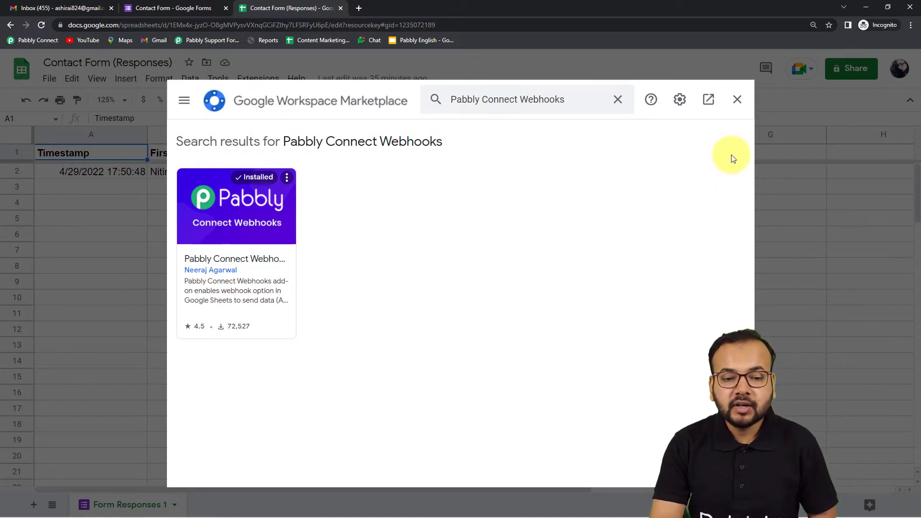
click(737, 100)
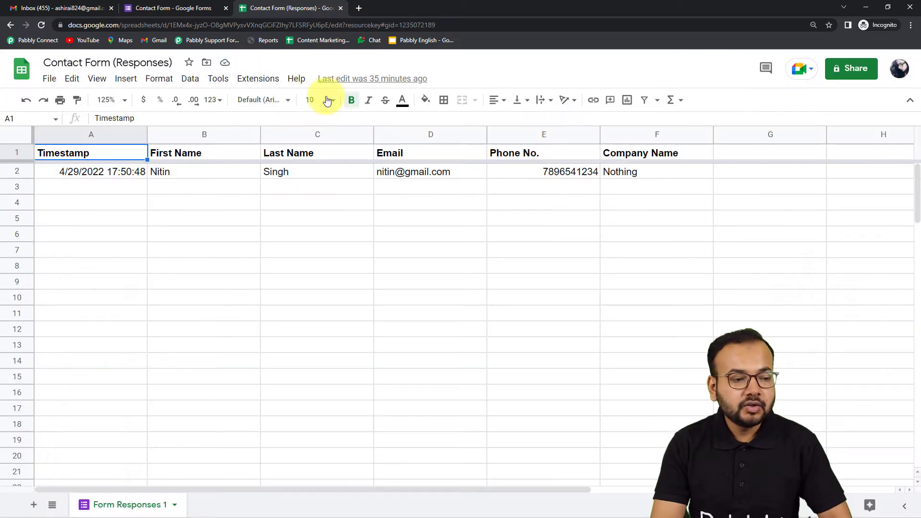
click(41, 25)
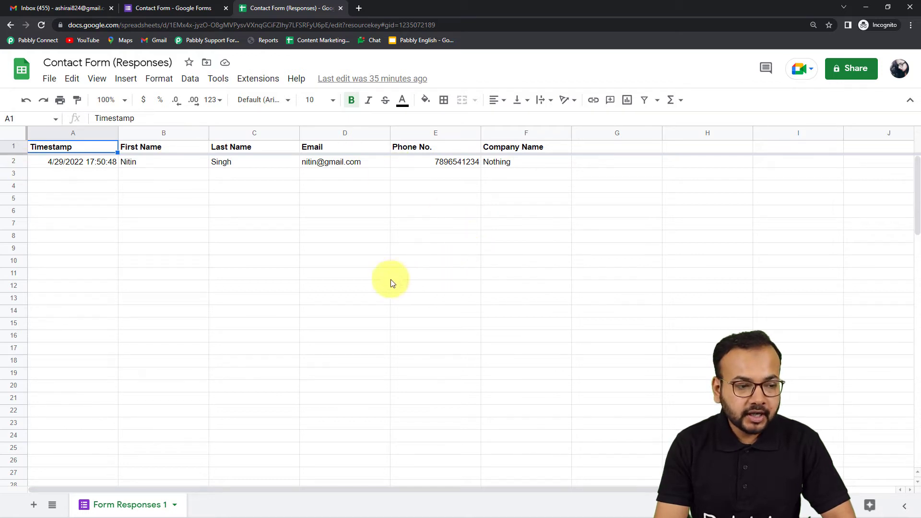
Open Pabbly Connect Webhooks Initial Setup from Extensions, then close it
click(263, 81)
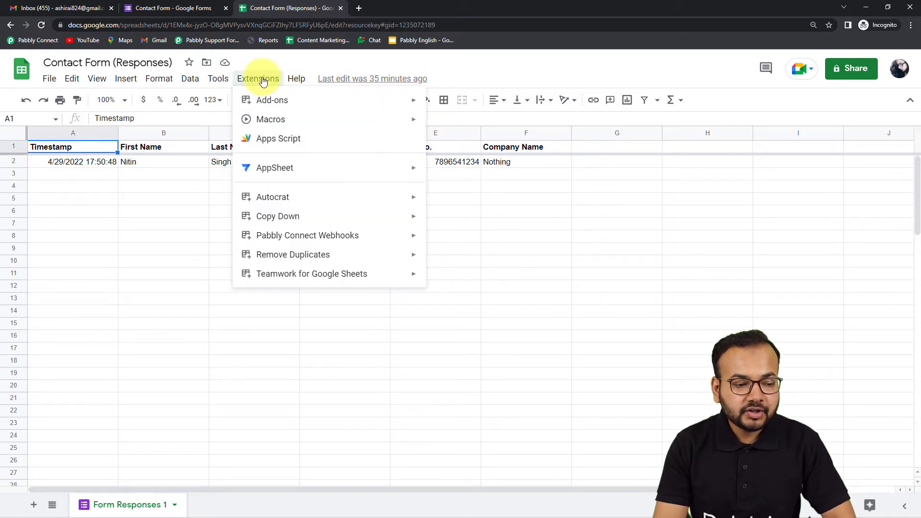
mouse_move(291, 241)
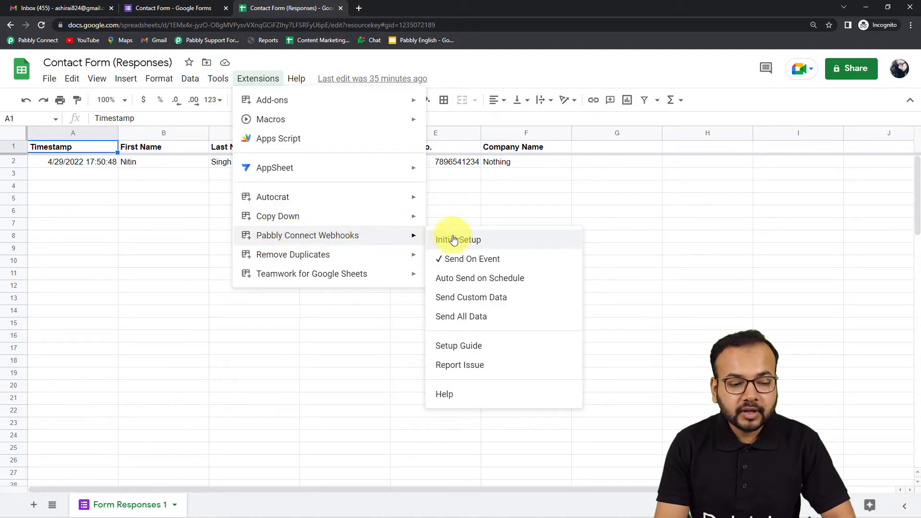
click(476, 246)
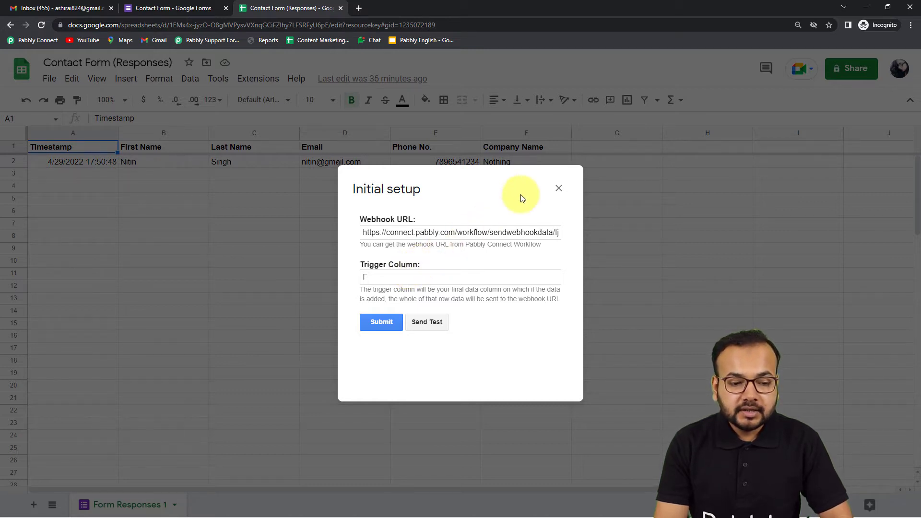
click(557, 188)
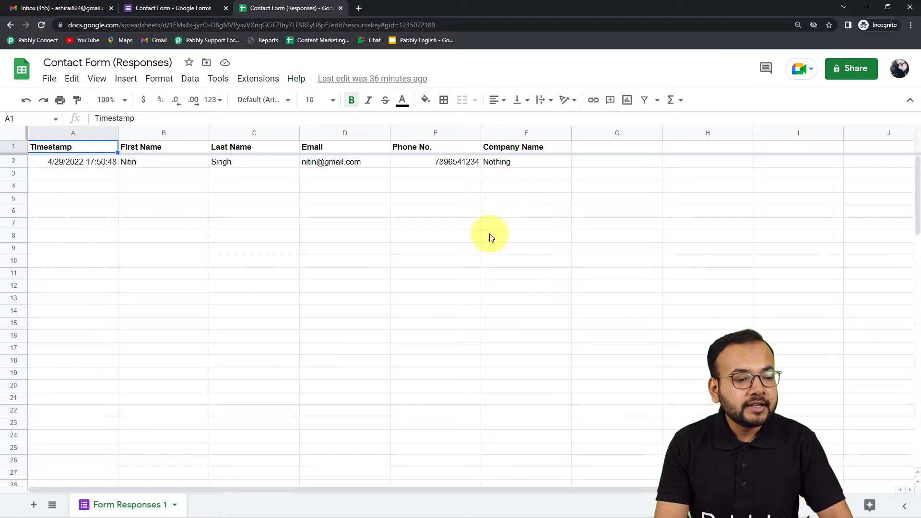
Reopen Initial Setup and replace the Webhook URL with the copied Pabbly URL, trigger column F
click(270, 79)
mouse_move(284, 238)
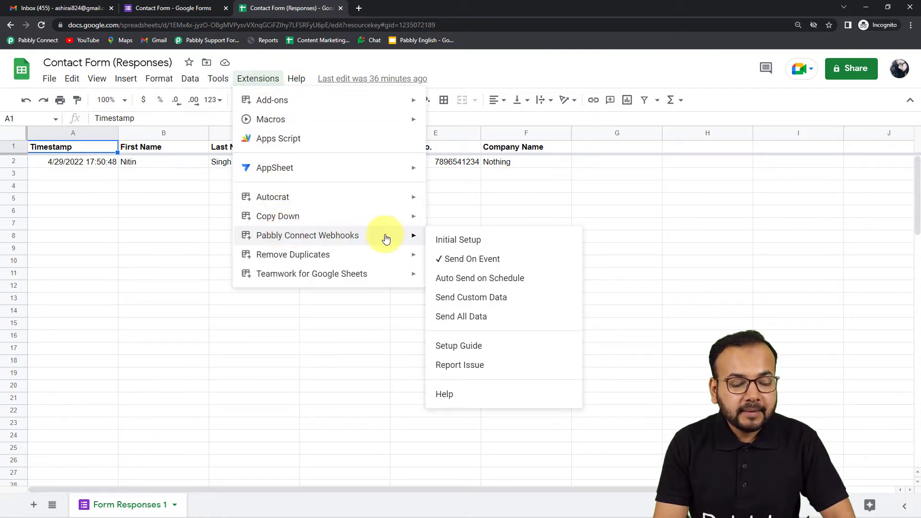
click(448, 240)
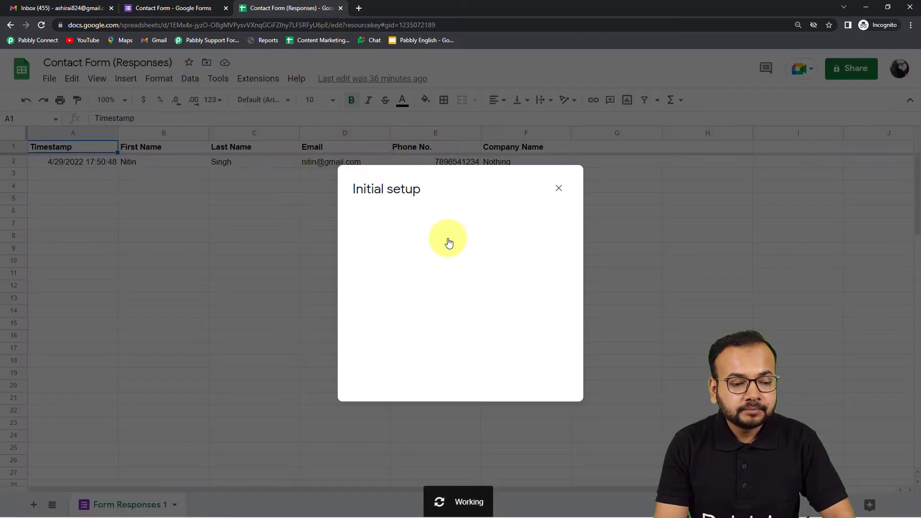
click(420, 231)
key(ctrl+a)
key(BackSpace)
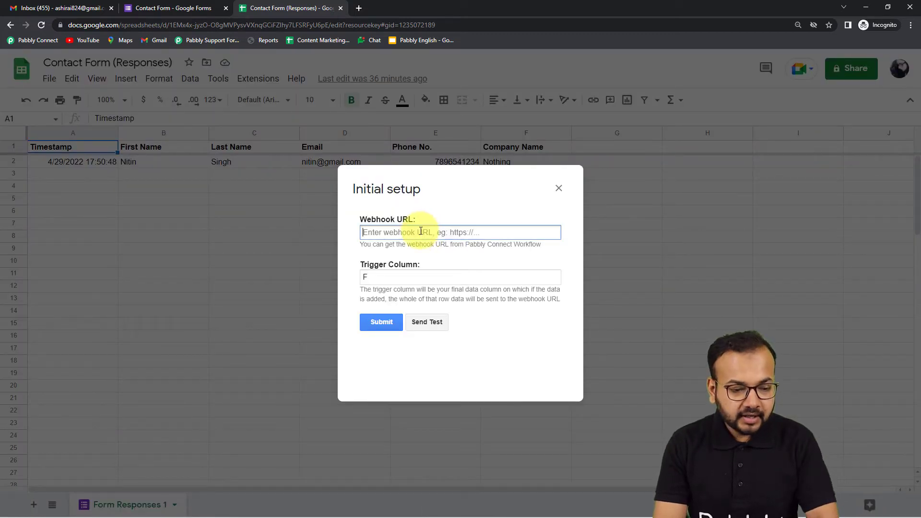
right_click(421, 231)
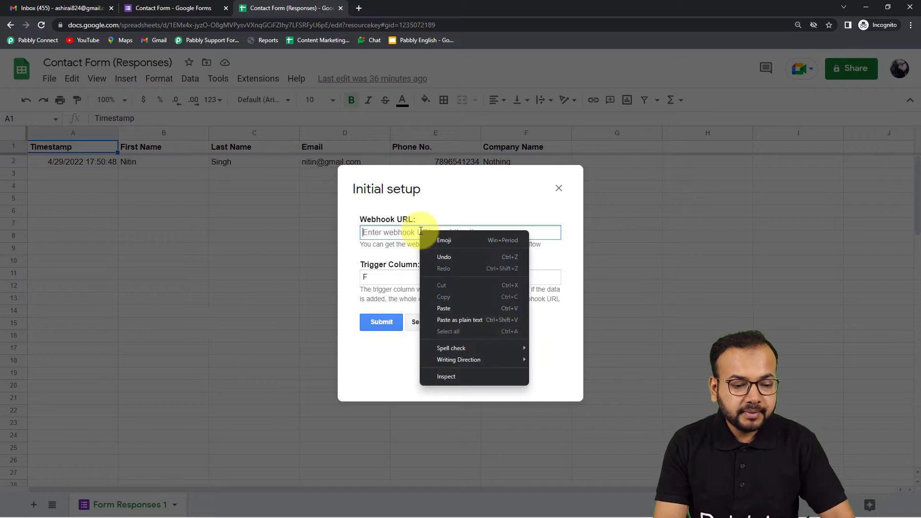
click(436, 321)
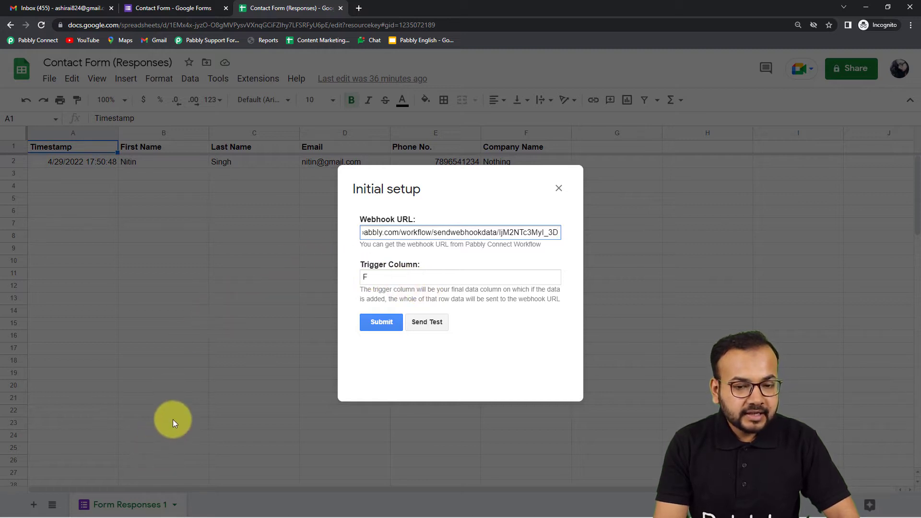
mouse_move(124, 511)
mouse_move(226, 507)
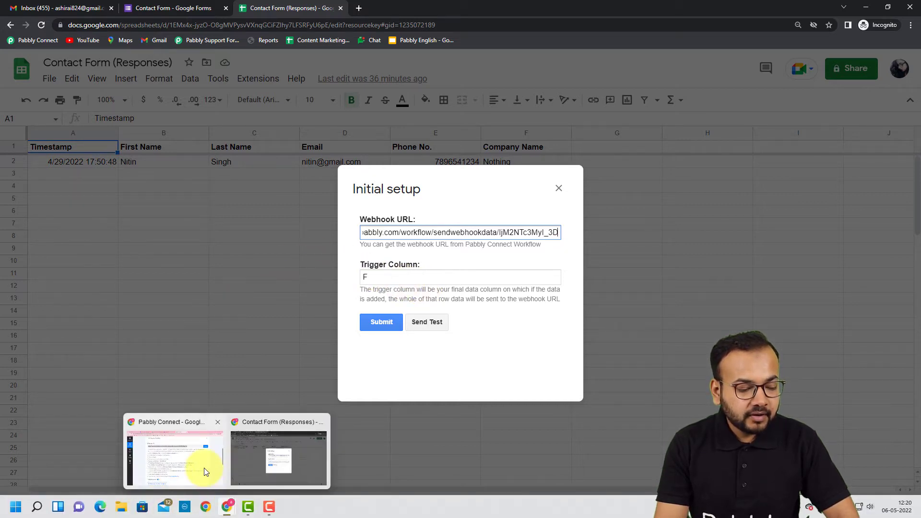
click(199, 468)
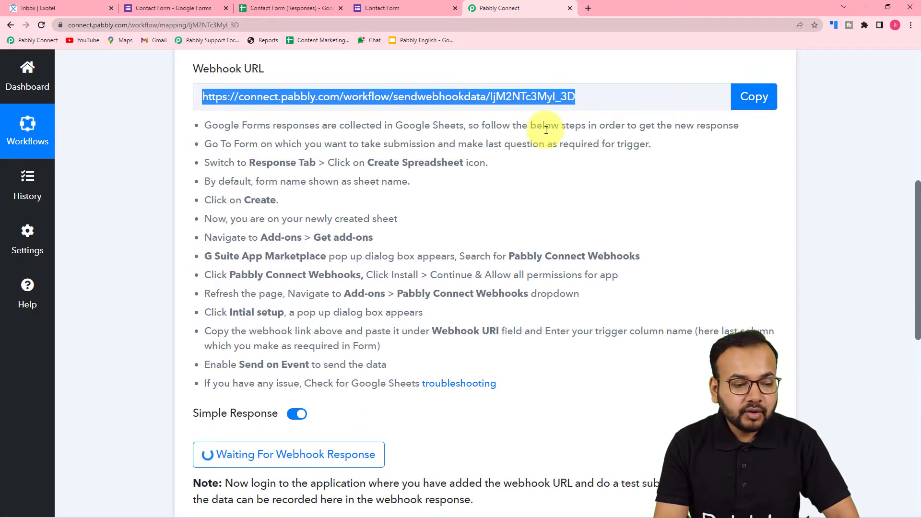
Scroll the workflow down to the trigger's Waiting For Webhook Response button
scroll(545, 128, down, 6)
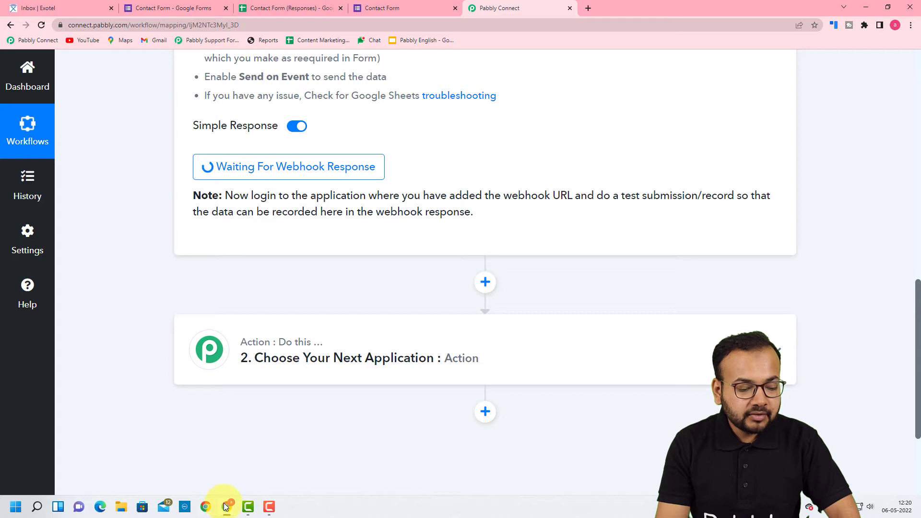
Send the existing response row as test data from the Initial setup dialog
mouse_move(227, 507)
click(256, 461)
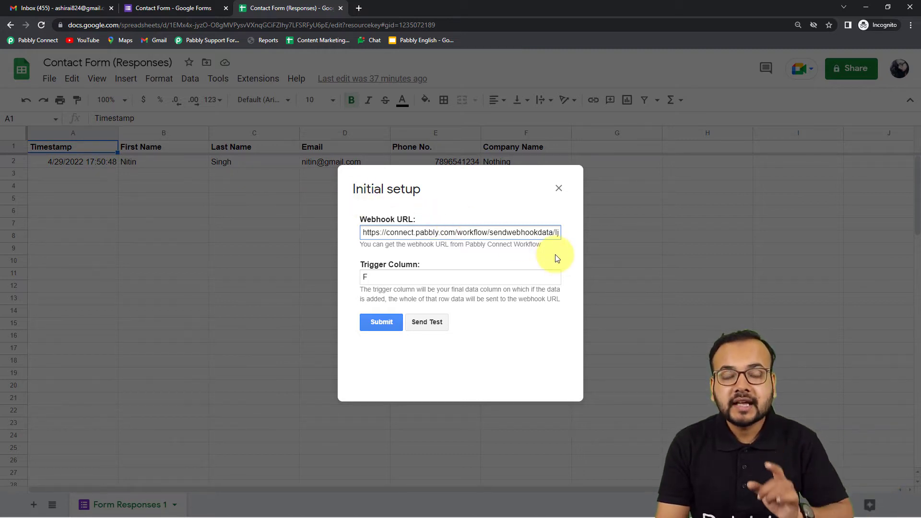
click(427, 322)
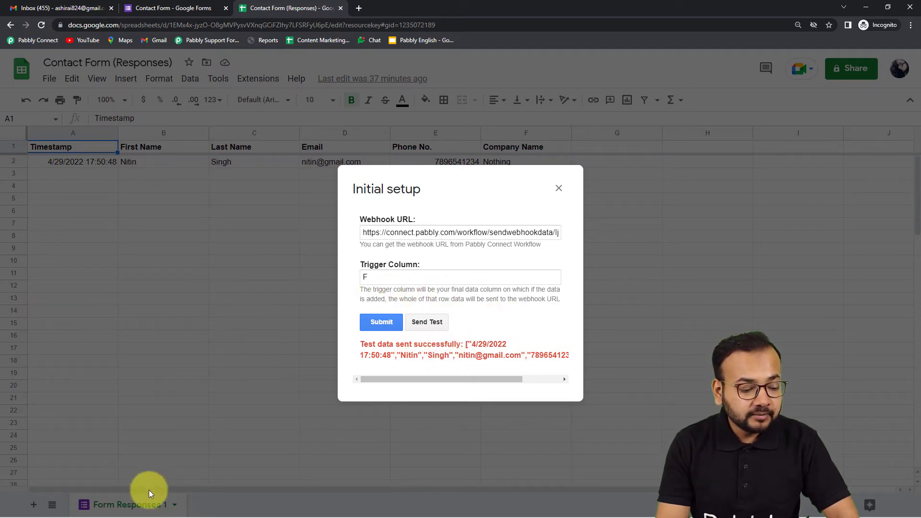
Review the captured response fields in Pabbly, down to sheet Form Responses 1, row index 2
mouse_move(187, 513)
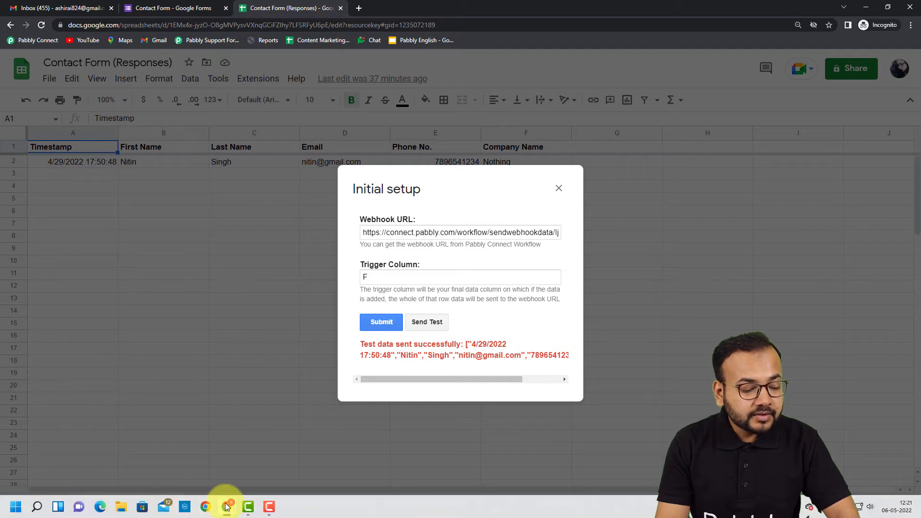
mouse_move(226, 503)
click(218, 422)
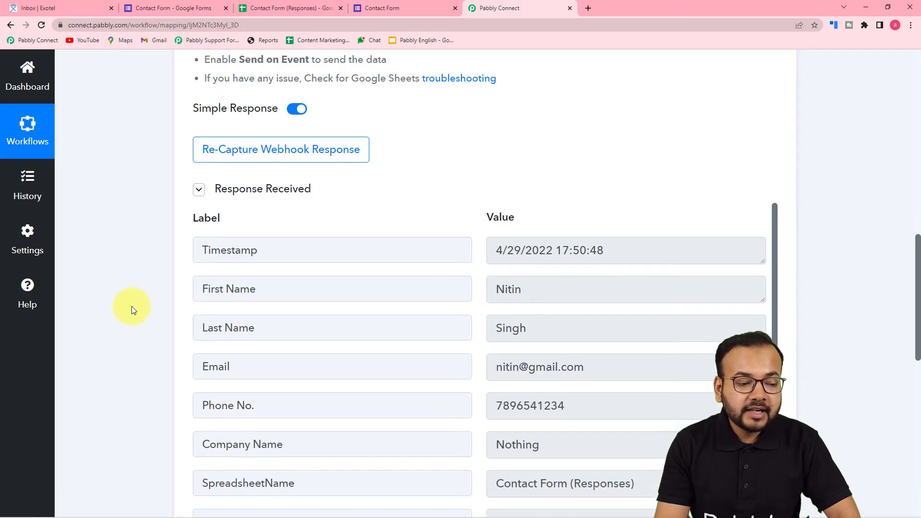
scroll(131, 311, down, 3)
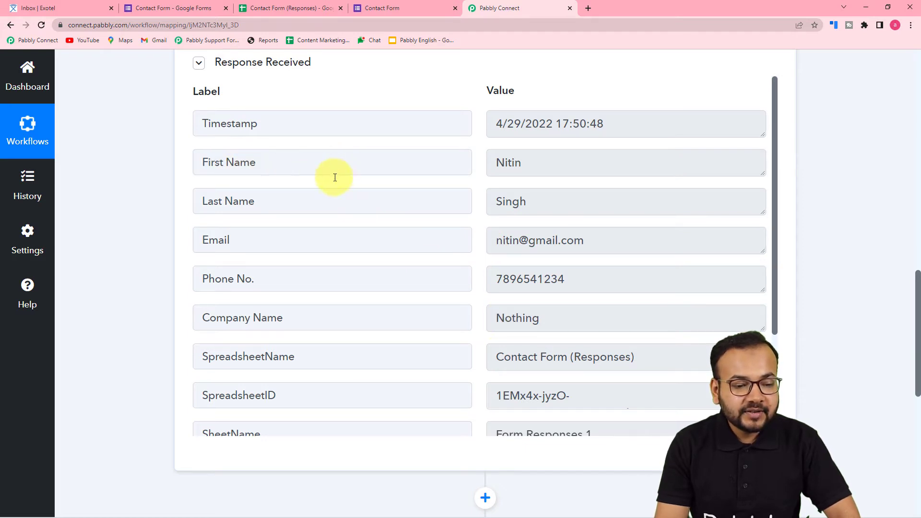
scroll(481, 338, down, 1)
scroll(481, 338, down, 5)
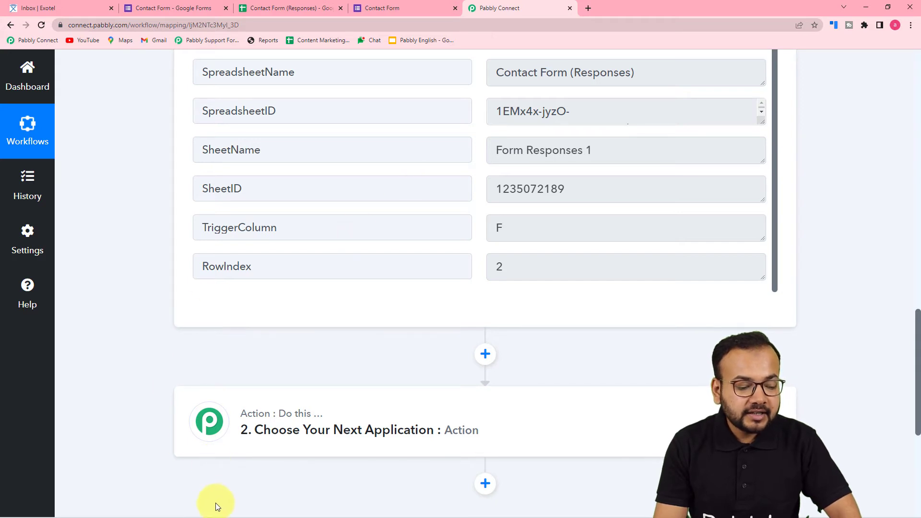
Submit the webhook initial setup and confirm Pabbly Connect Webhooks' Send On Event is ticked
click(865, 6)
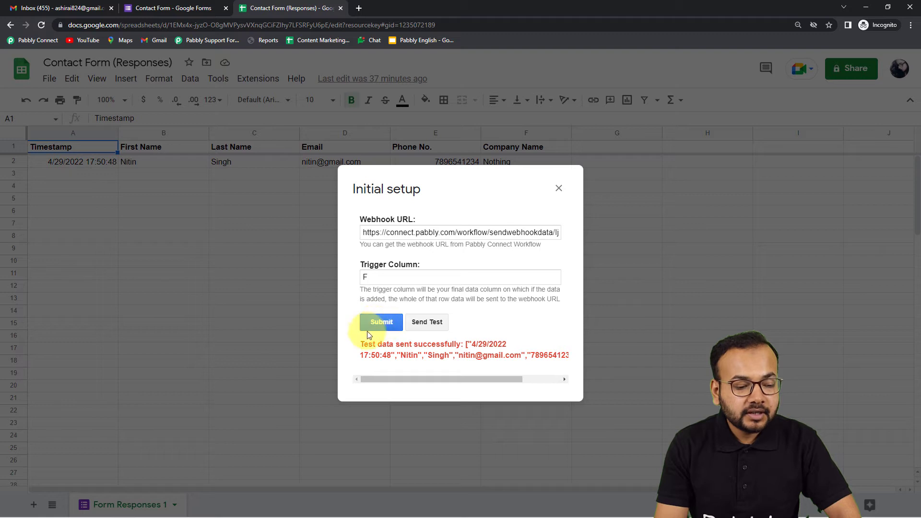
click(377, 322)
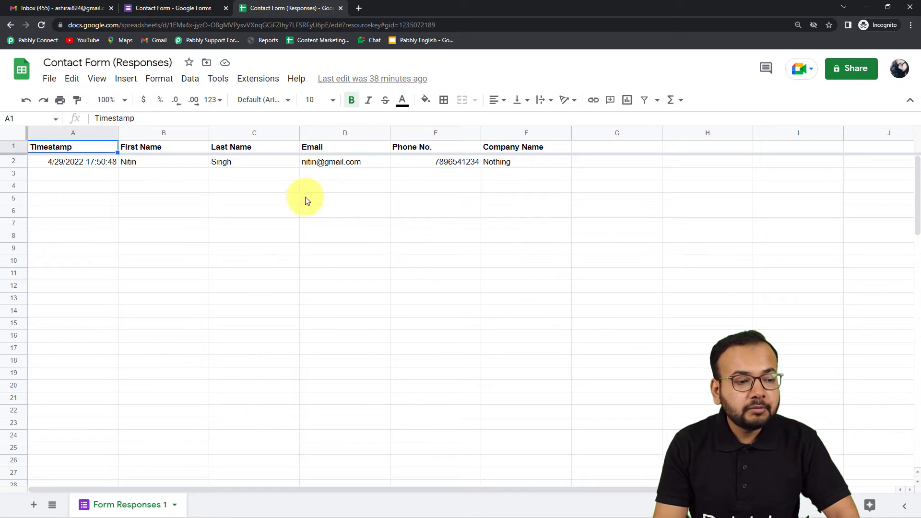
click(265, 81)
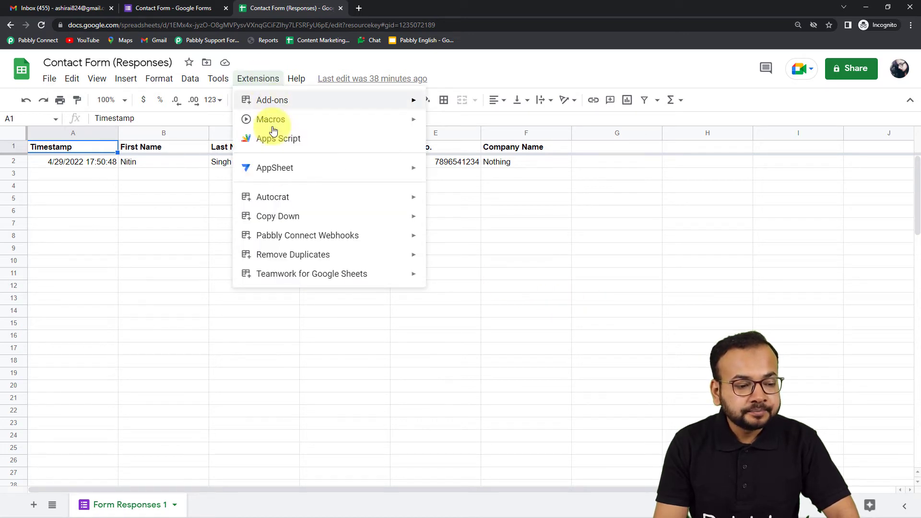
mouse_move(252, 223)
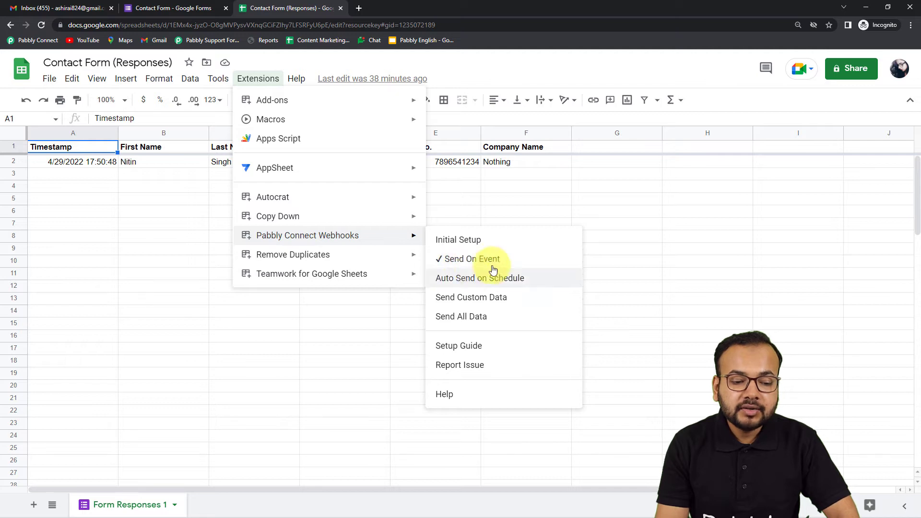
click(607, 227)
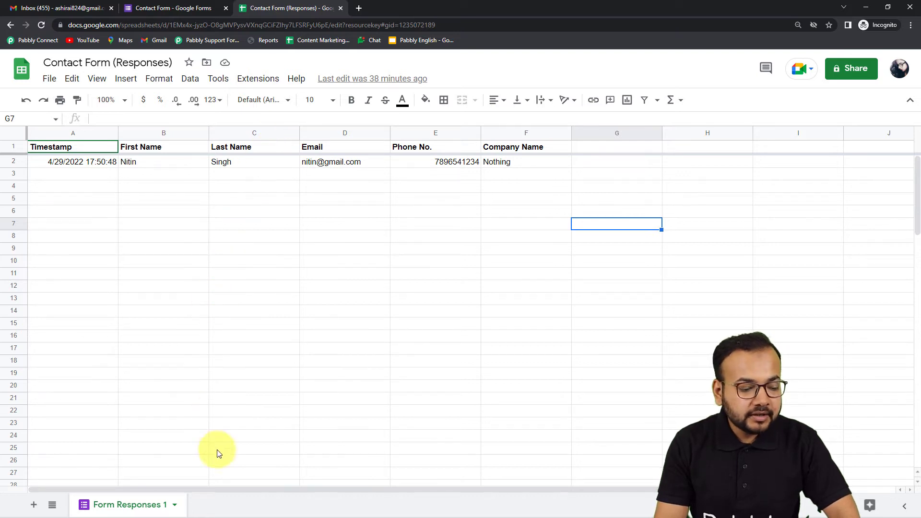
In the Action step, search 'exote' and pick Exotel as the action app
mouse_move(175, 509)
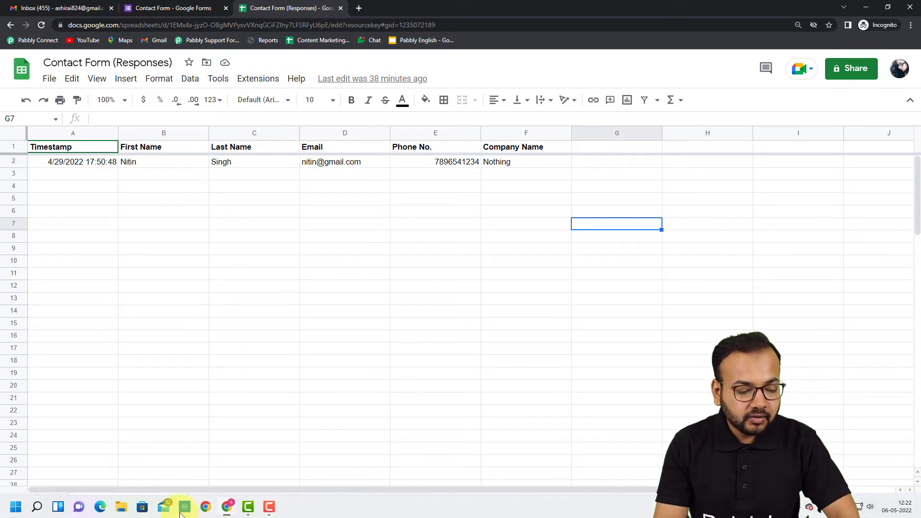
mouse_move(225, 509)
click(212, 466)
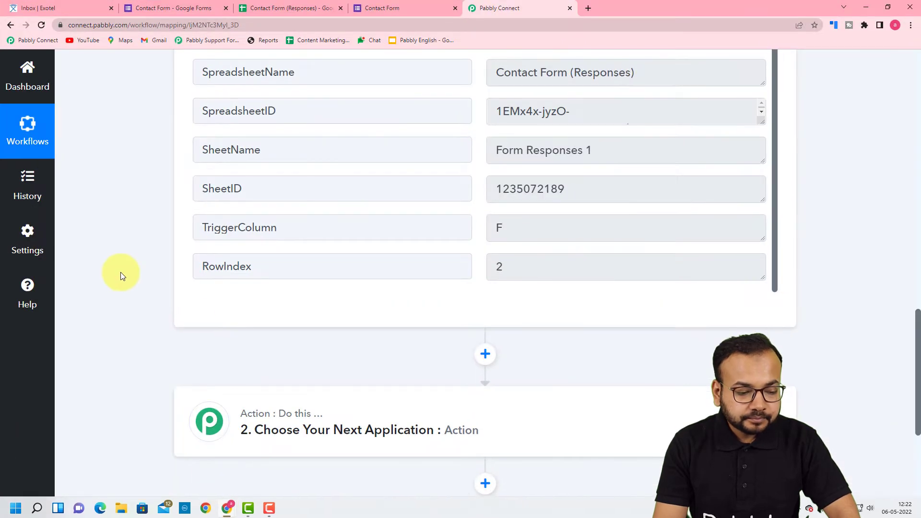
scroll(120, 272, down, 1)
scroll(407, 288, up, 2)
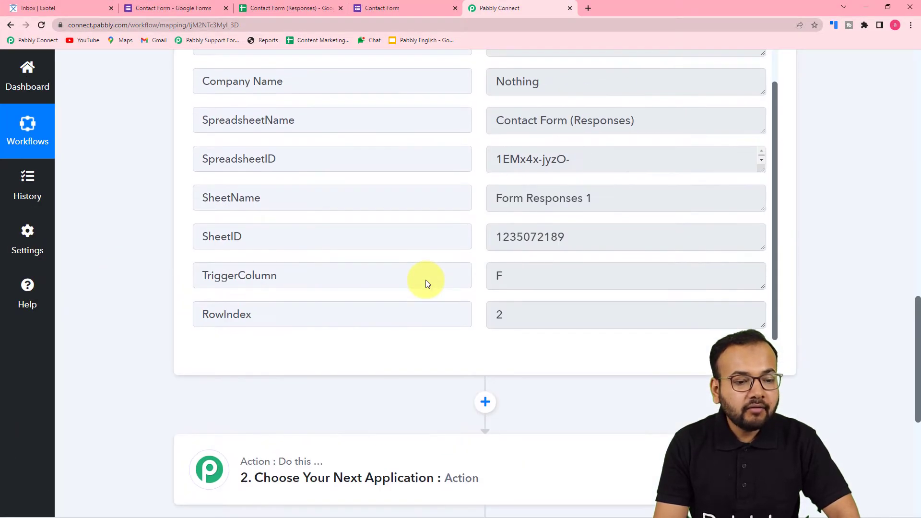
scroll(425, 281, up, 3)
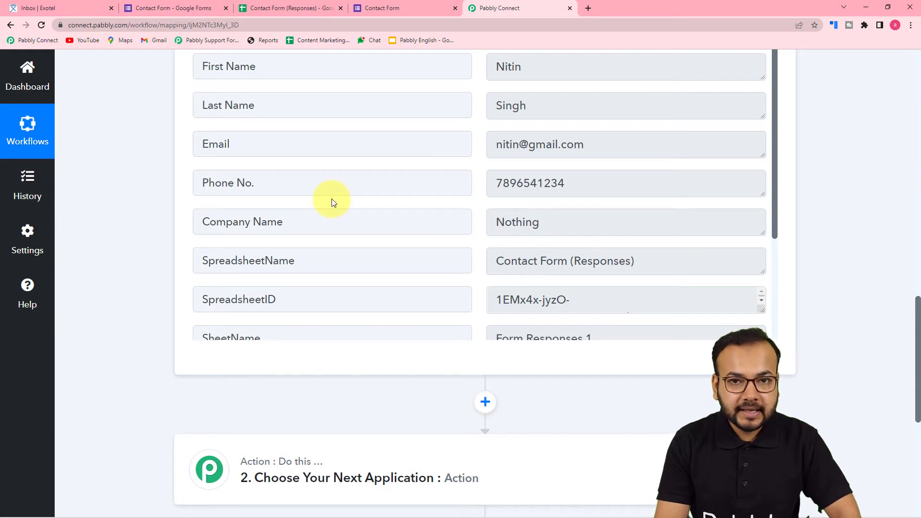
scroll(150, 201, down, 5)
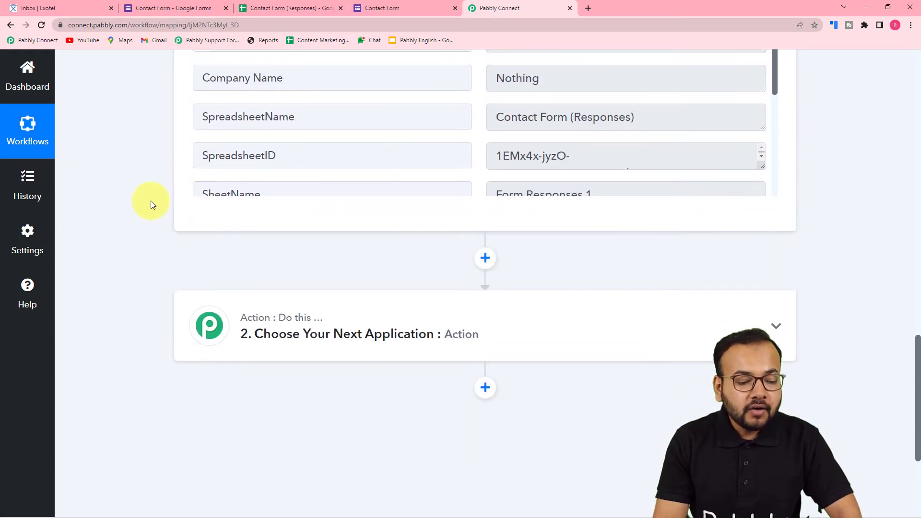
click(368, 184)
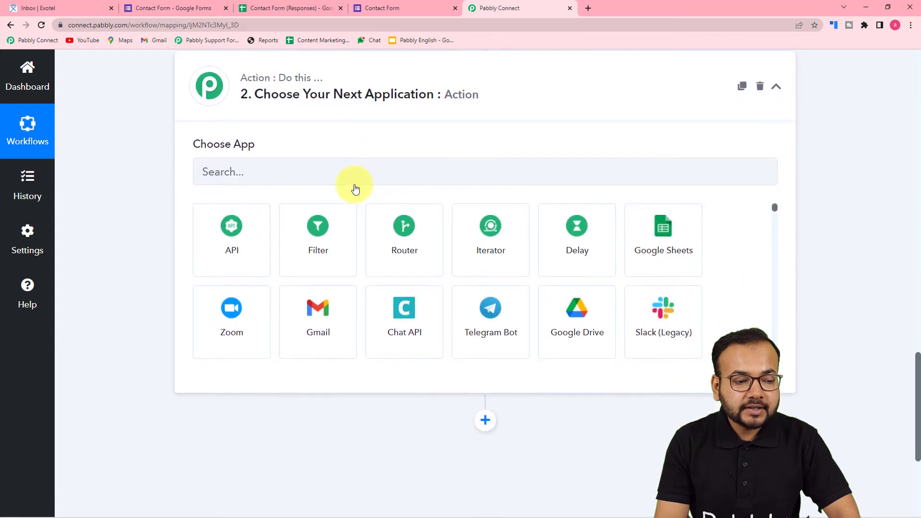
click(301, 174)
text(exote)
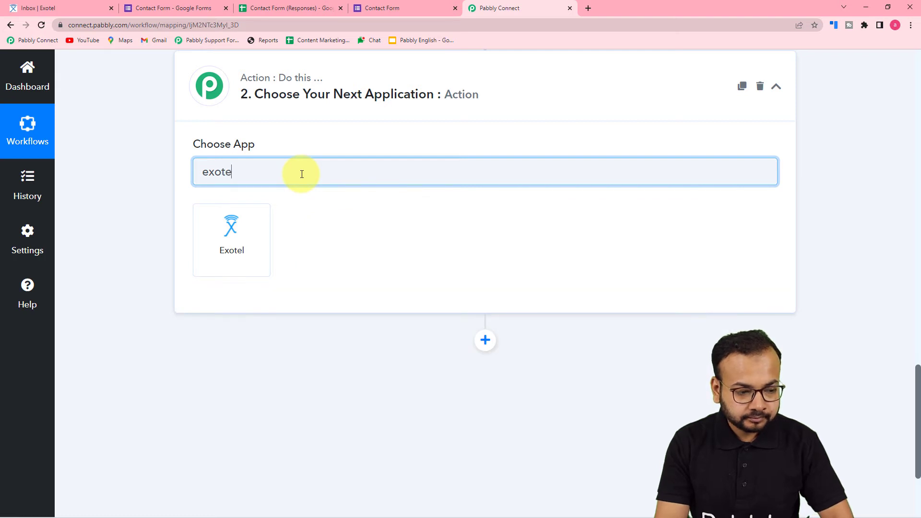
click(237, 257)
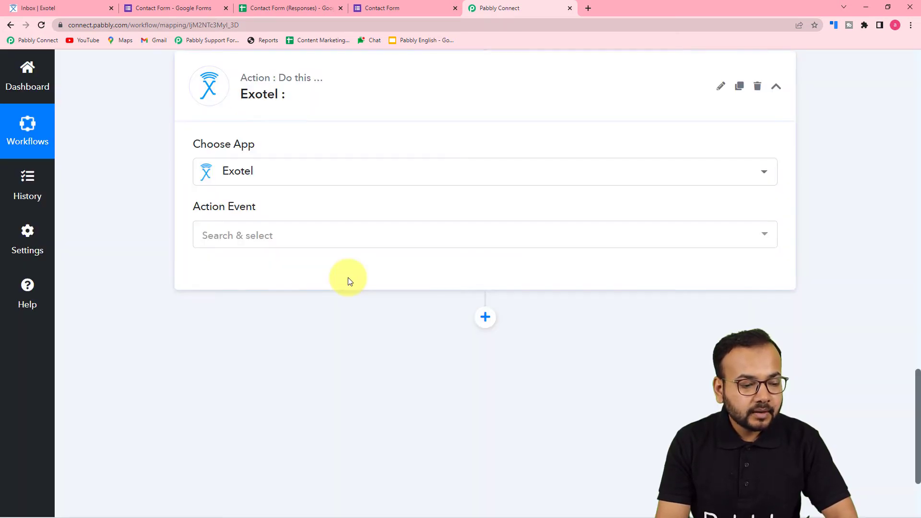
click(230, 243)
Select the Create Contacts event and start a new Exotel connection, reviewing its credential fields
click(235, 303)
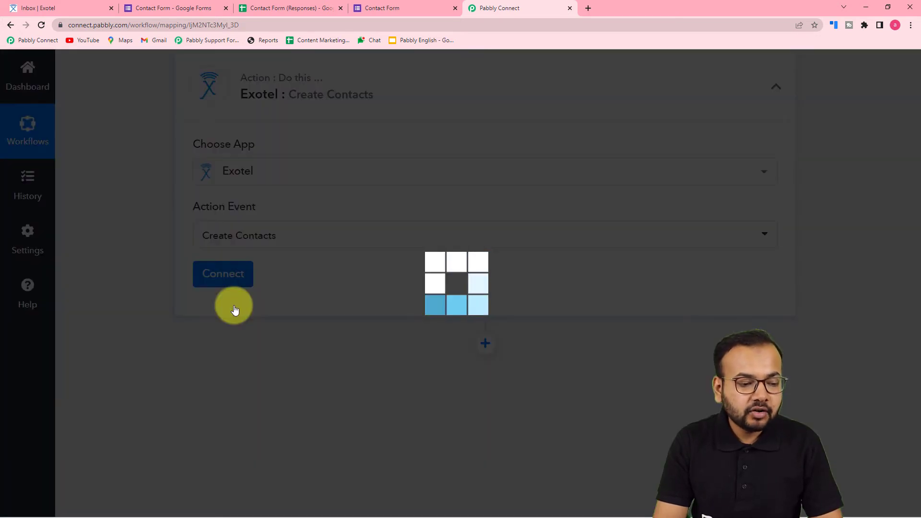
click(235, 277)
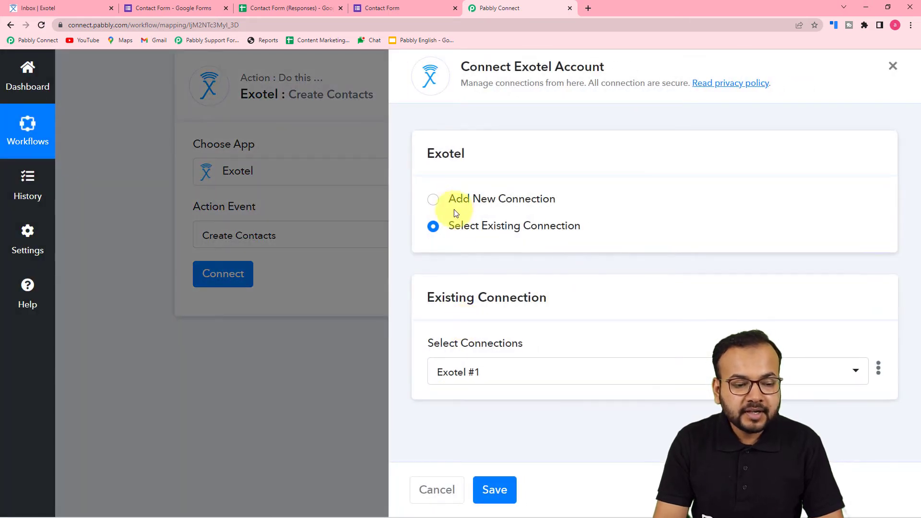
click(441, 201)
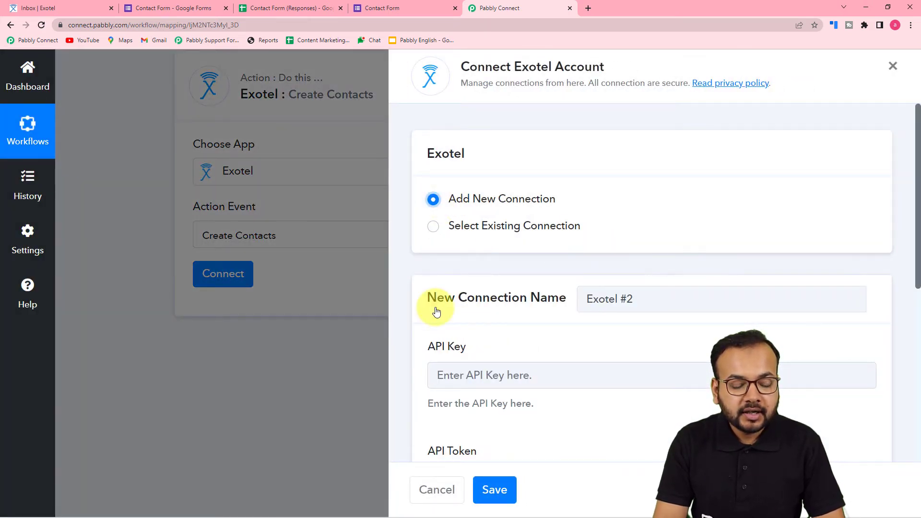
scroll(436, 312, down, 4)
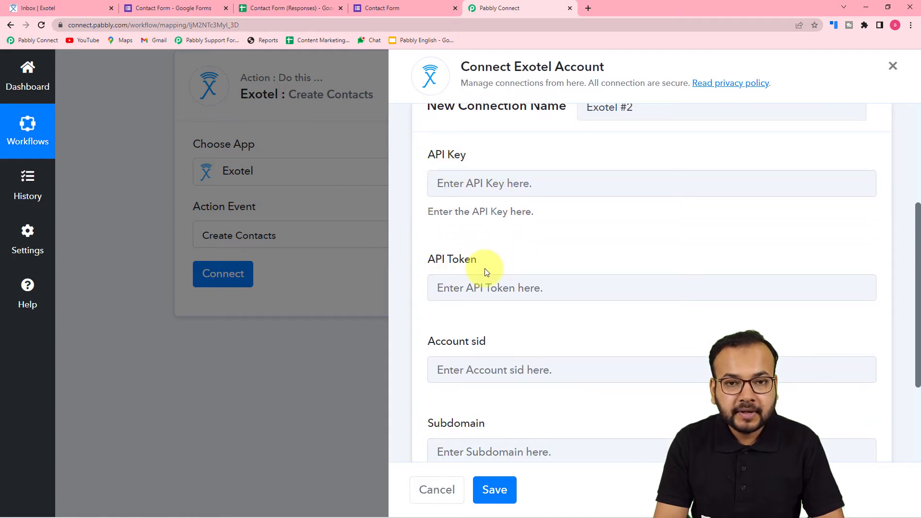
scroll(484, 269, down, 2)
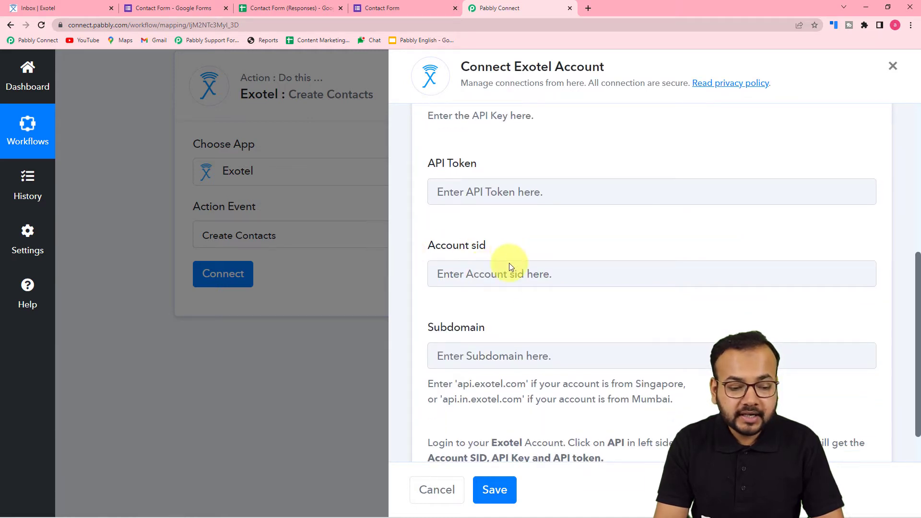
scroll(471, 329, down, 1)
scroll(470, 329, up, 2)
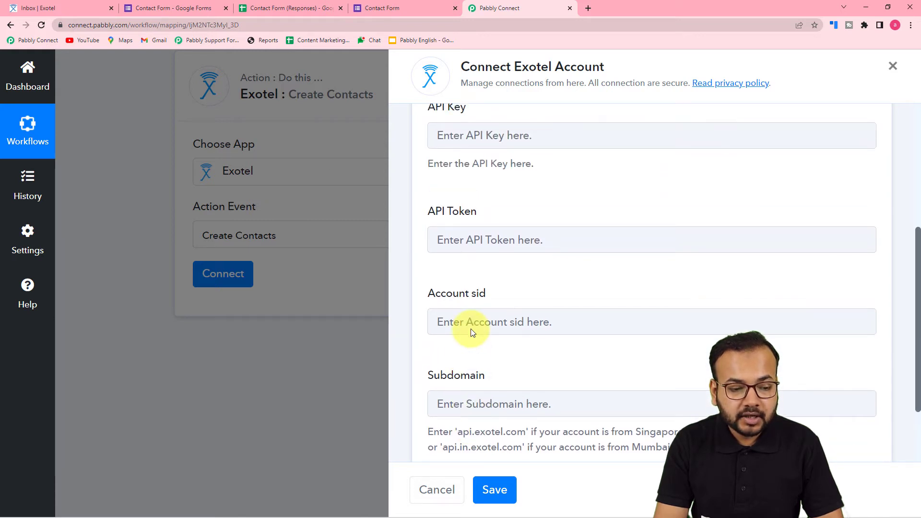
scroll(470, 329, down, 1)
scroll(471, 329, up, 1)
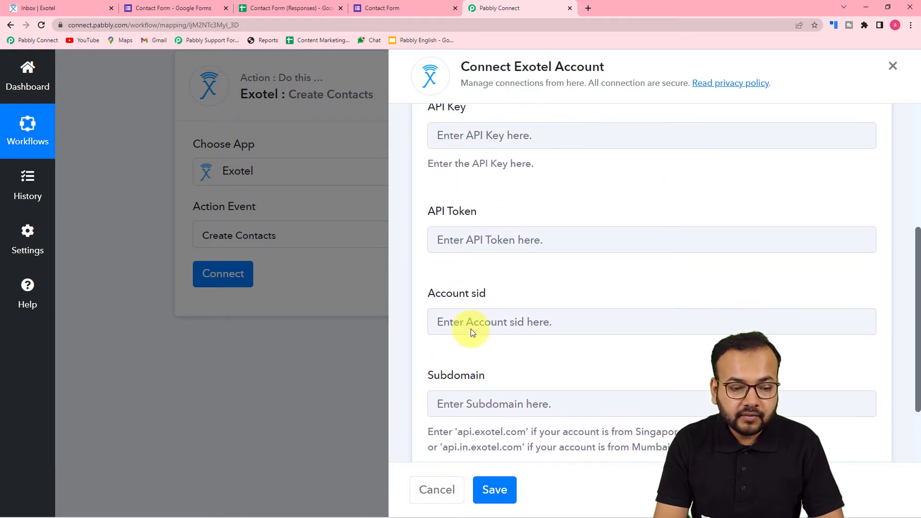
scroll(472, 331, down, 2)
scroll(472, 329, down, 1)
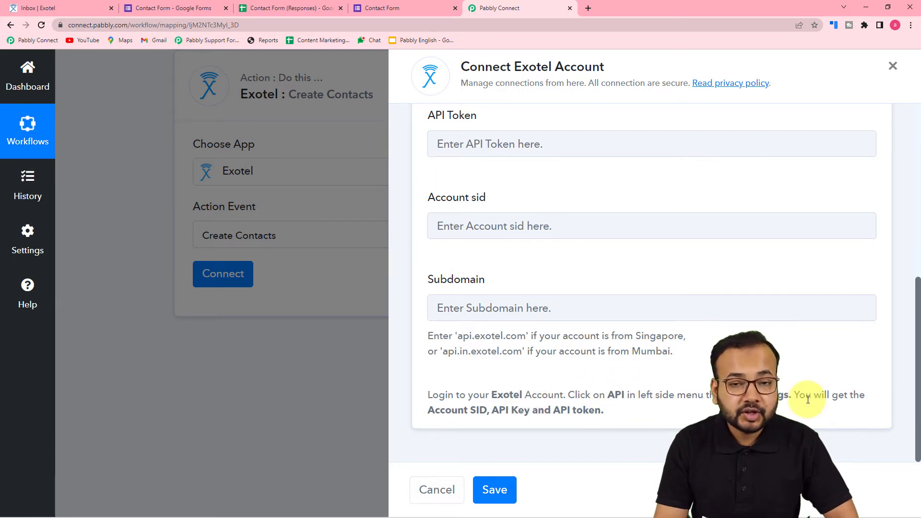
click(74, 8)
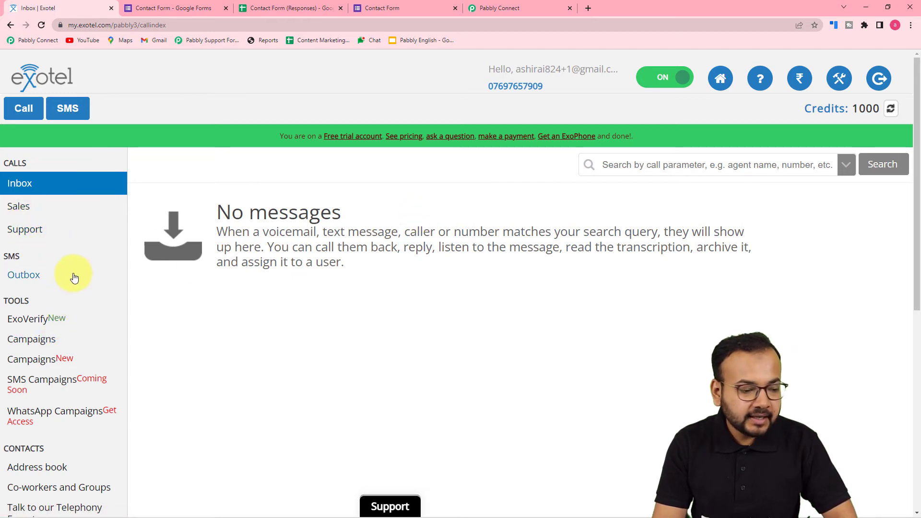
Open API under Exotel's Settings sidebar to view the Default API key and token
scroll(74, 277, down, 3)
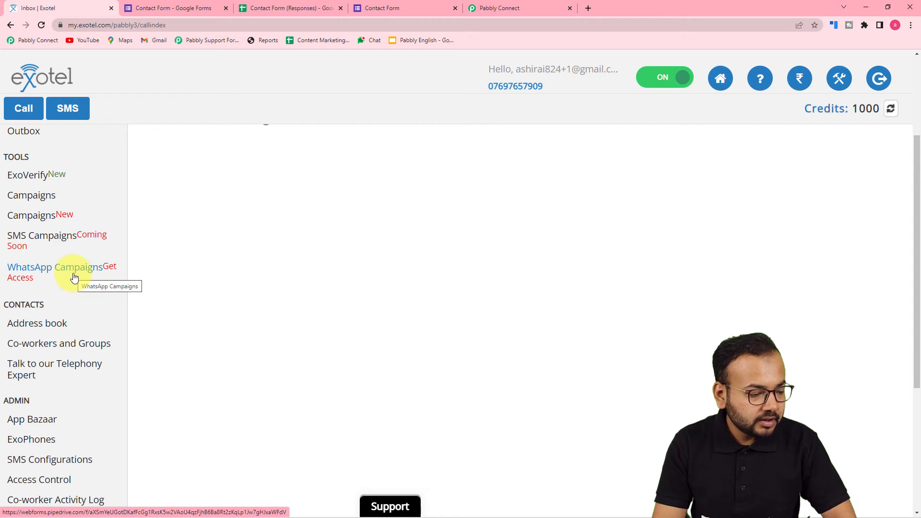
scroll(74, 277, down, 5)
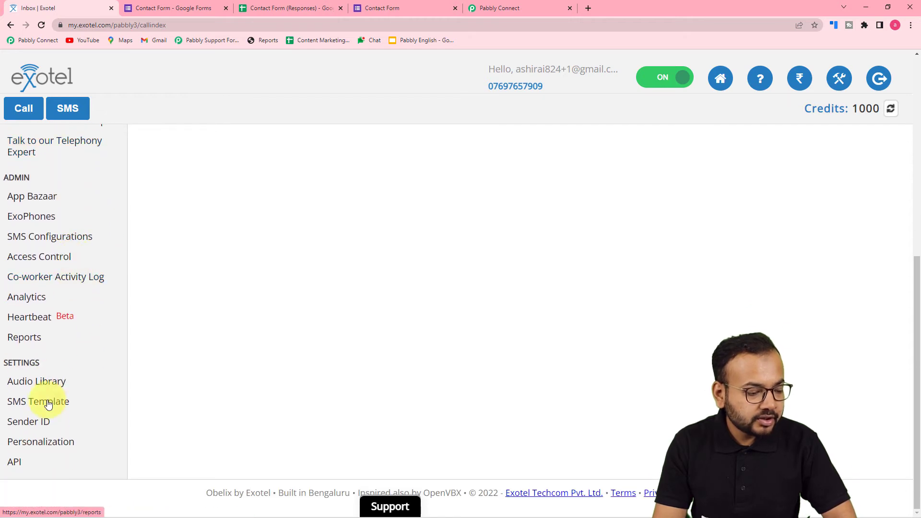
click(15, 463)
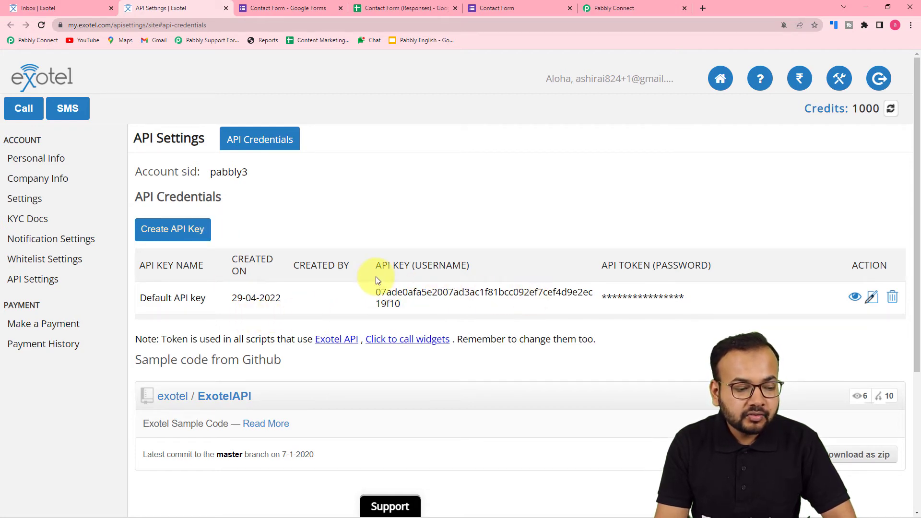
scroll(376, 279, down, 2)
scroll(376, 281, down, 1)
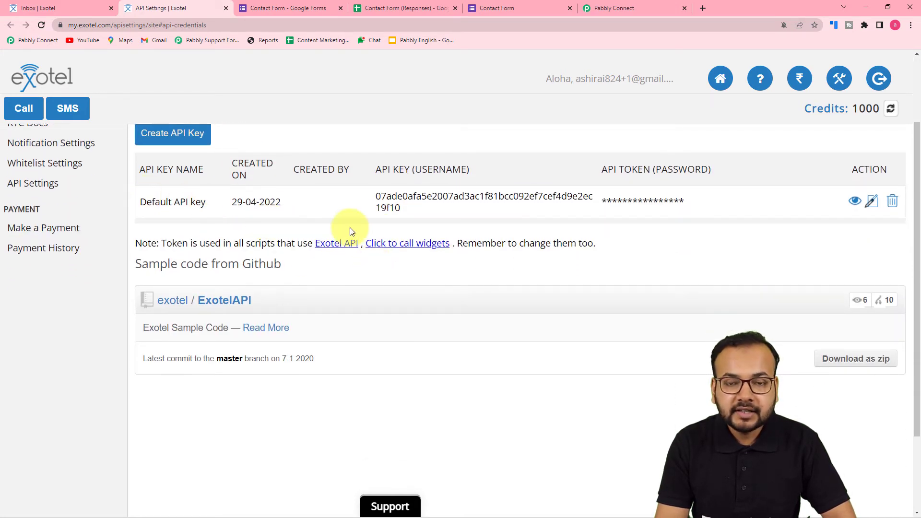
scroll(379, 263, up, 2)
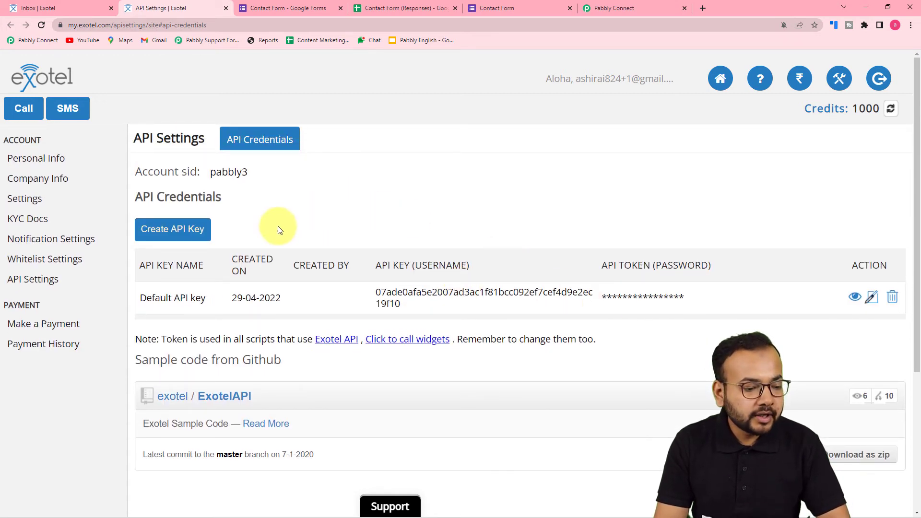
Copy the Exotel API key and paste it into Pabbly's API Key field
double_click(382, 294)
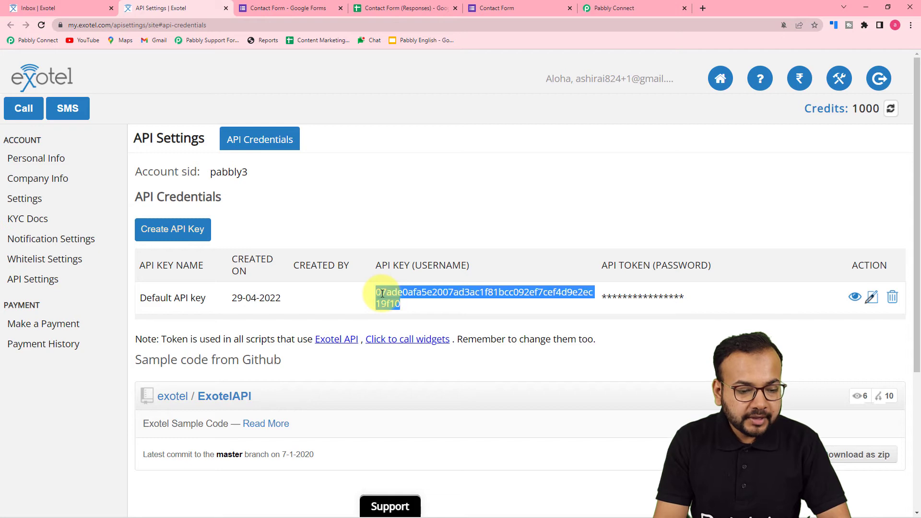
right_click(382, 294)
click(396, 307)
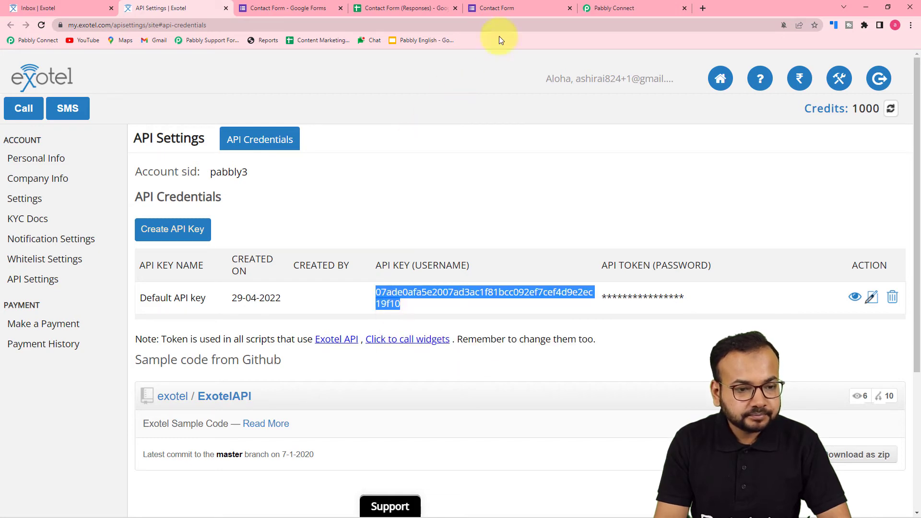
click(620, 12)
scroll(505, 143, up, 2)
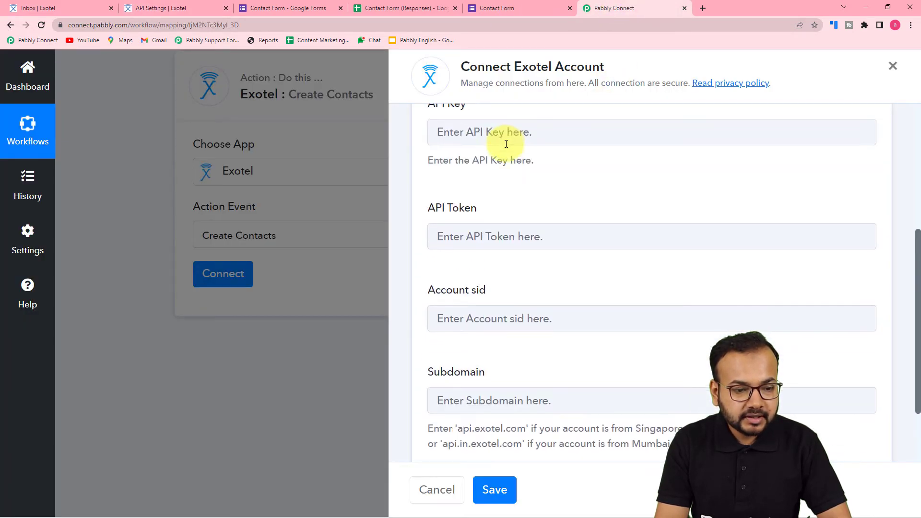
right_click(506, 144)
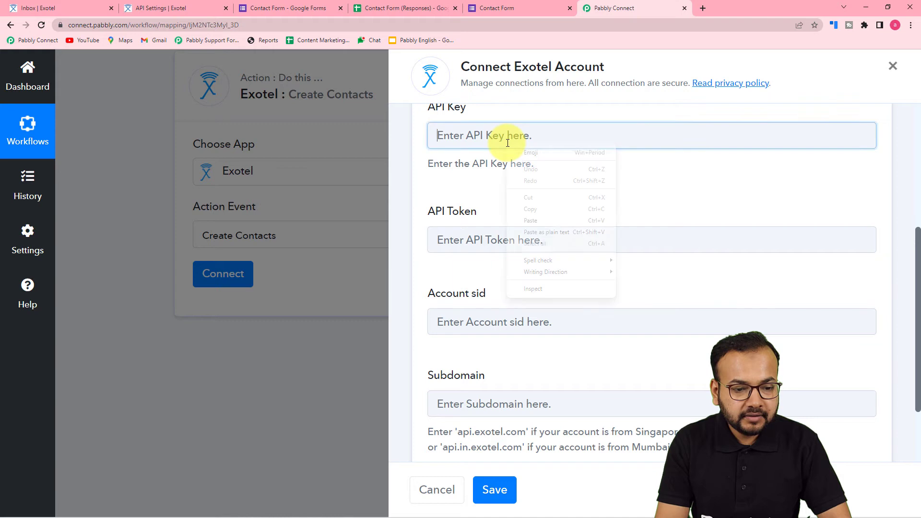
click(525, 220)
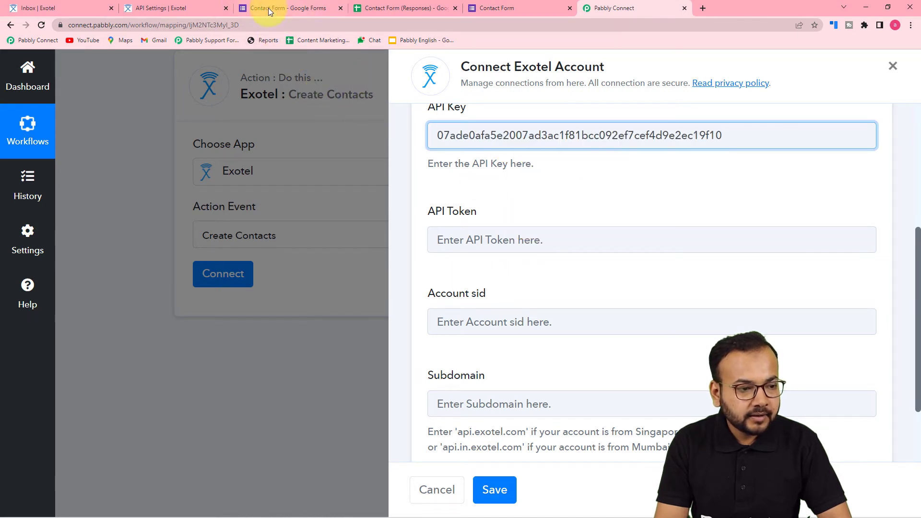
Reveal and copy the Exotel API token, then paste it into the API Token field
click(82, 7)
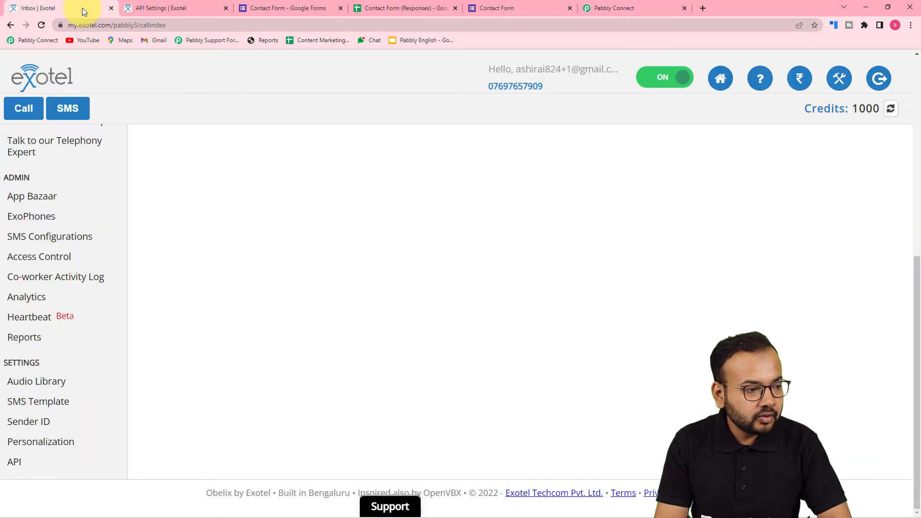
click(185, 11)
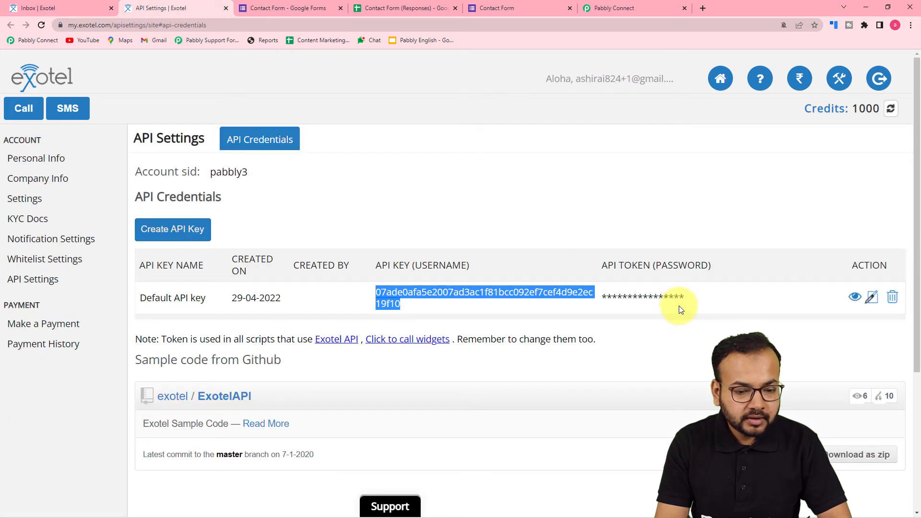
double_click(650, 297)
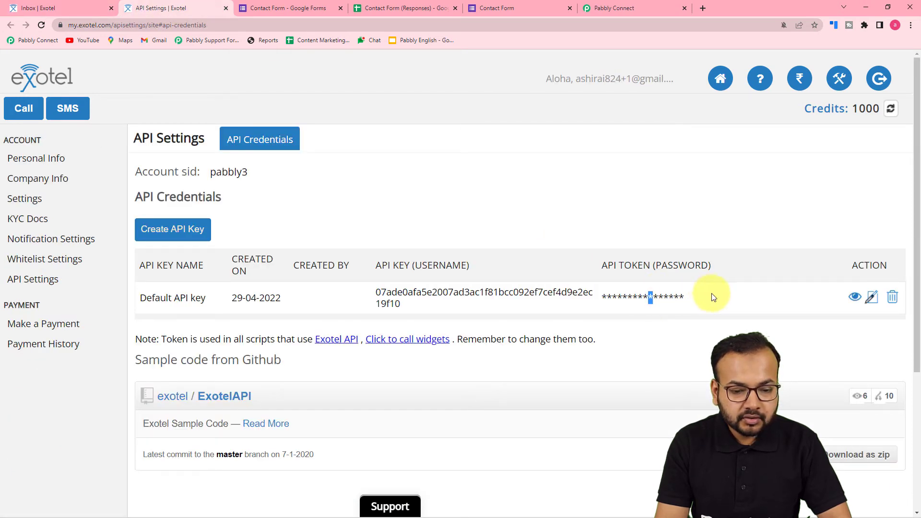
click(854, 298)
double_click(631, 297)
right_click(631, 295)
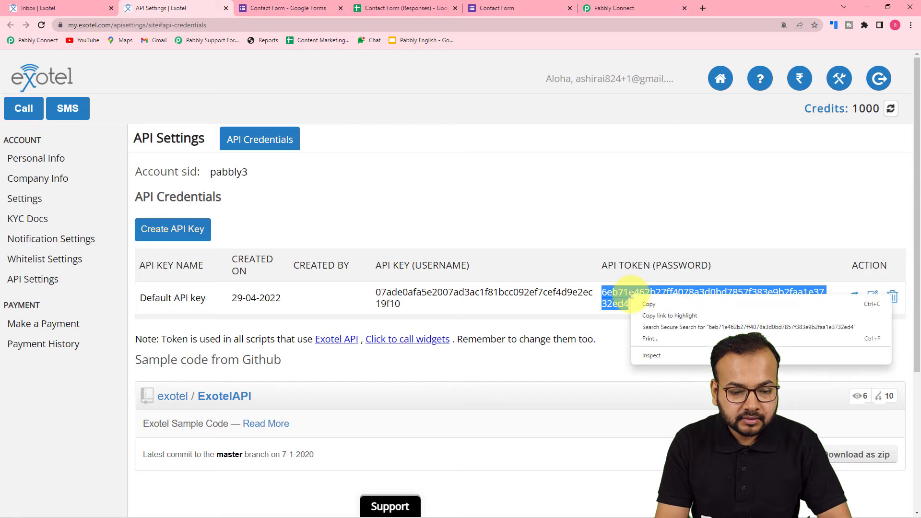
click(639, 306)
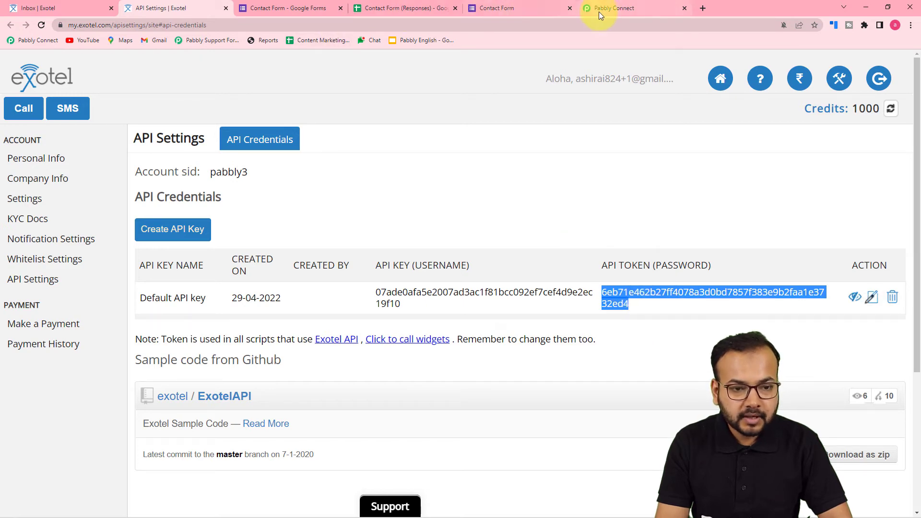
click(598, 12)
right_click(484, 236)
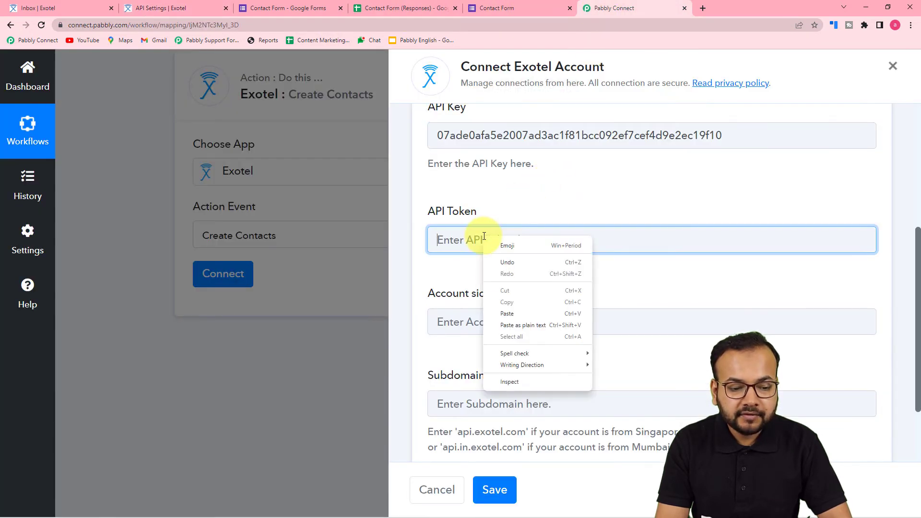
click(503, 321)
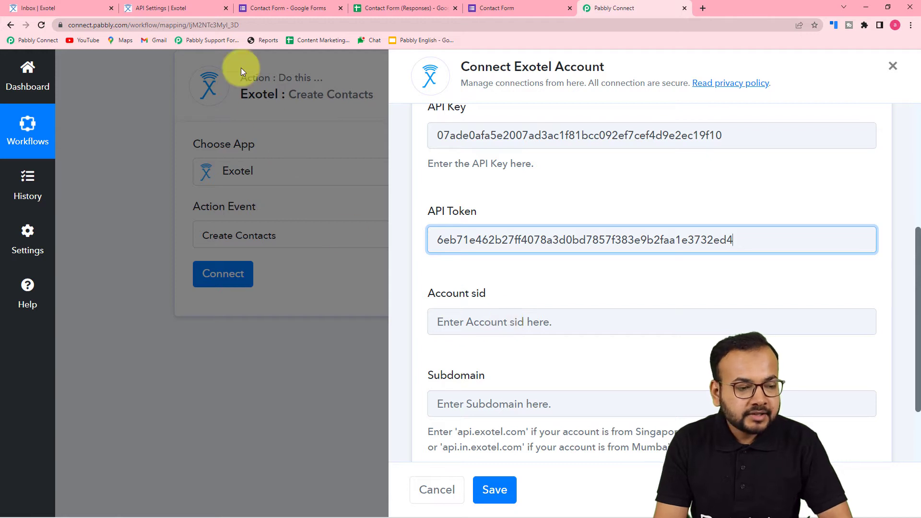
Copy the Exotel Account sid and paste it into the Account sid field
click(186, 7)
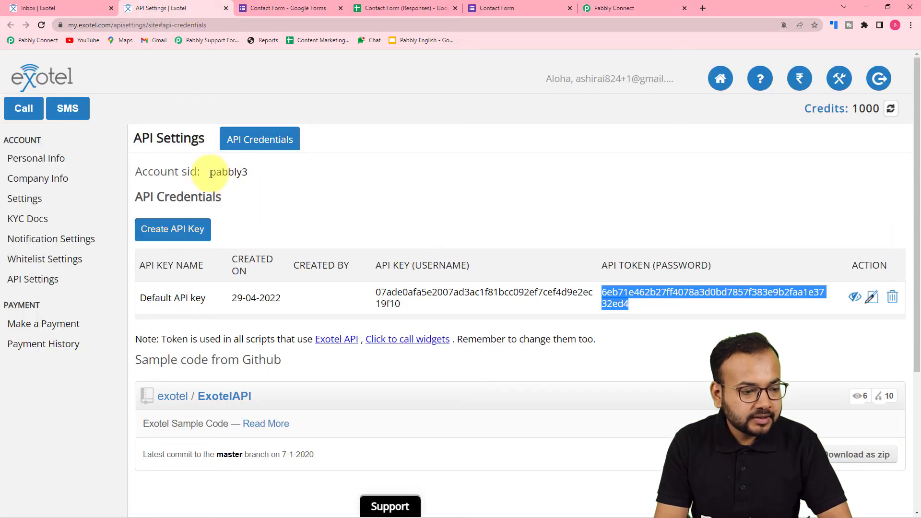
drag(211, 174, 246, 176)
right_click(245, 176)
click(251, 183)
click(606, 8)
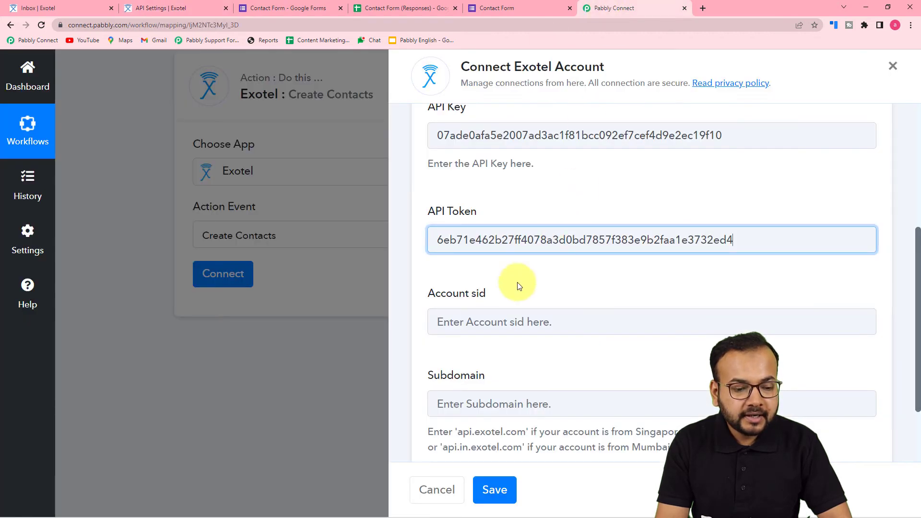
right_click(479, 322)
click(498, 392)
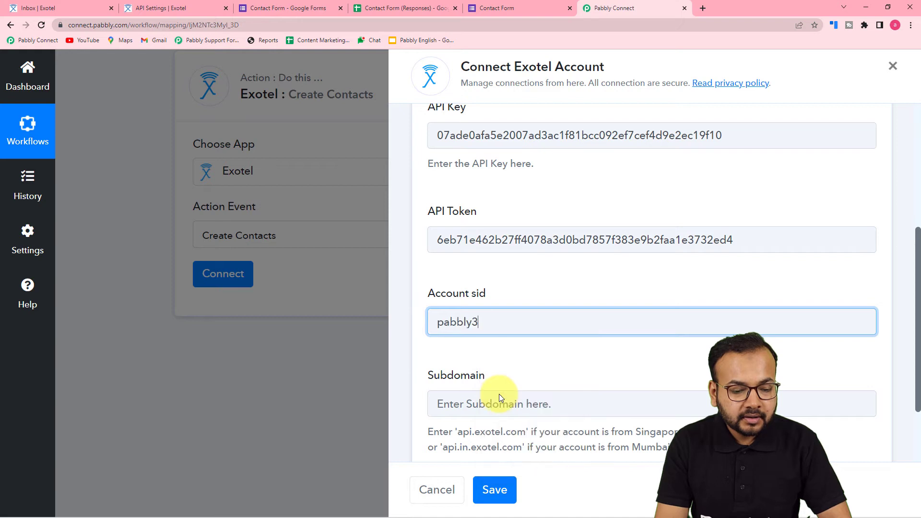
Copy api.exotel.com from the helper text into the Subdomain field
click(508, 373)
scroll(508, 373, down, 2)
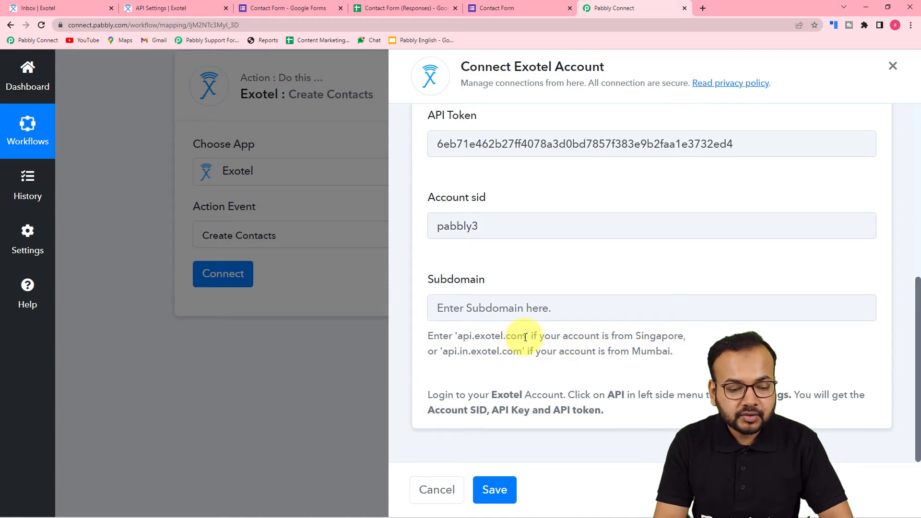
drag(525, 337, 474, 342)
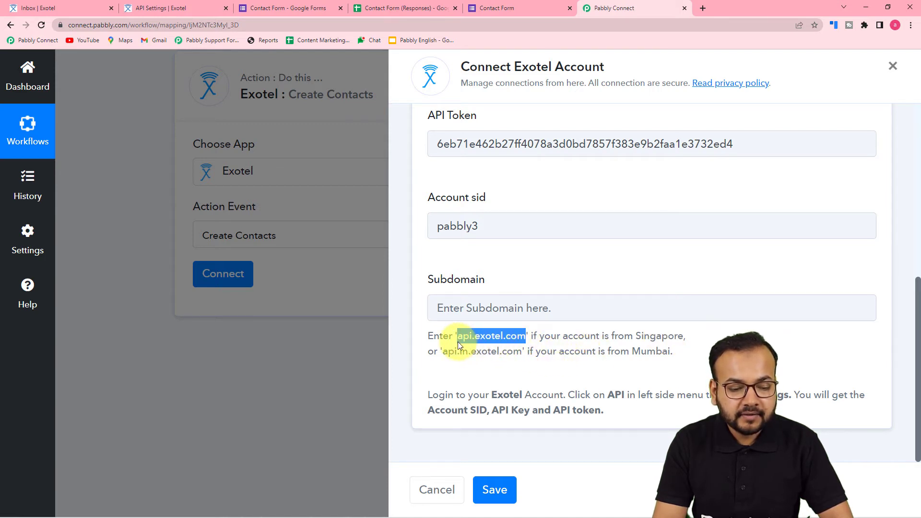
right_click(460, 344)
click(482, 354)
click(476, 307)
right_click(476, 308)
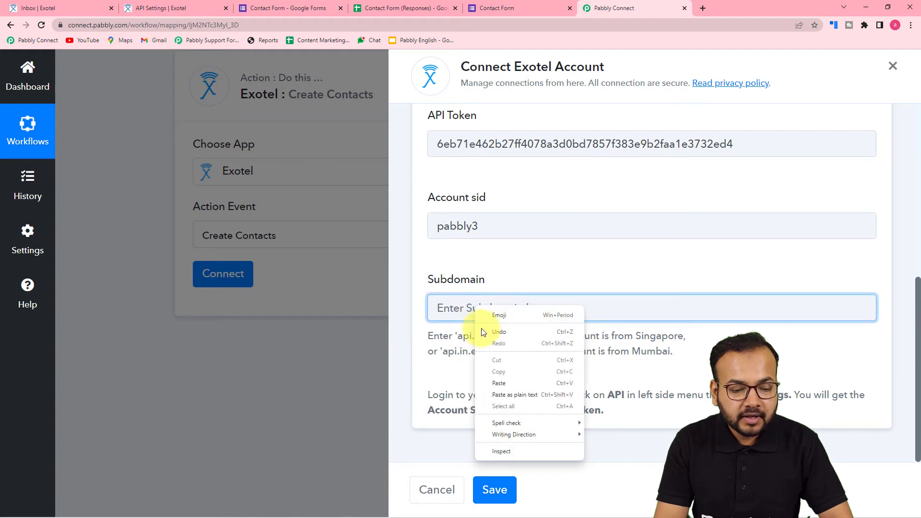
click(494, 382)
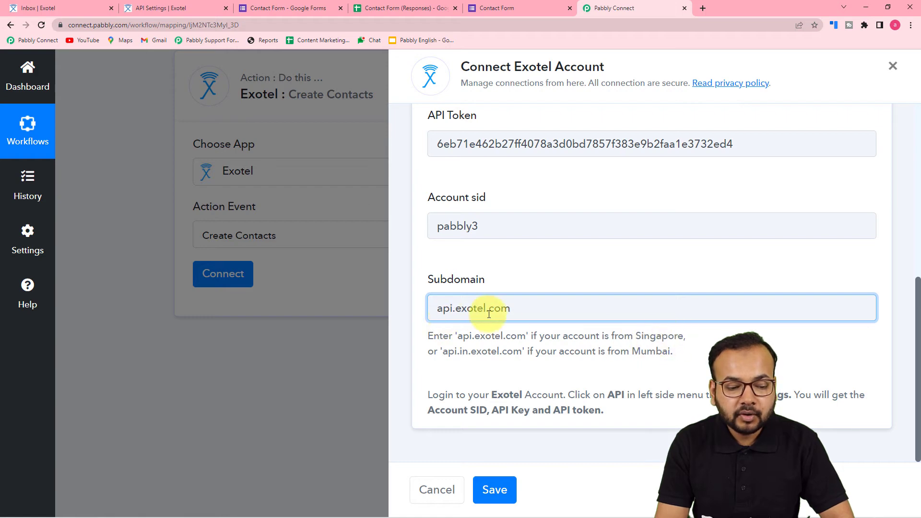
Save the Exotel account connection
click(538, 267)
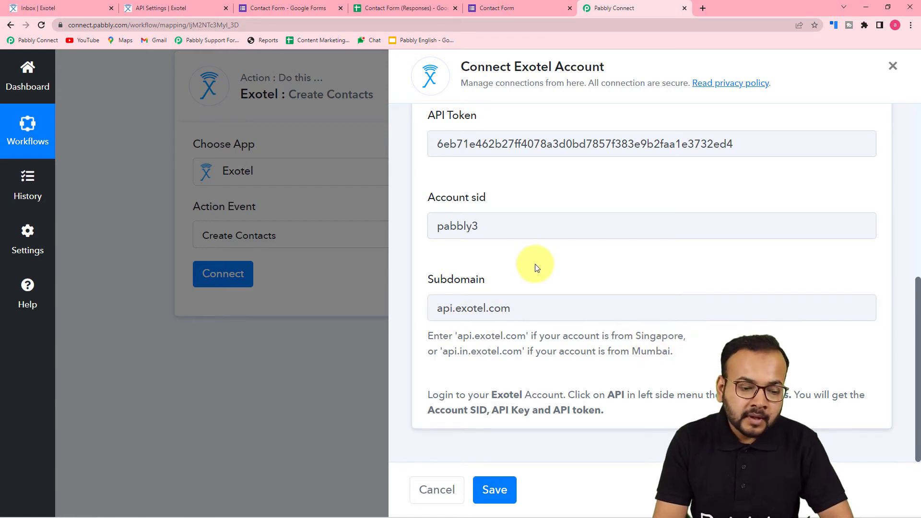
scroll(537, 267, up, 4)
scroll(536, 268, down, 3)
scroll(536, 268, down, 2)
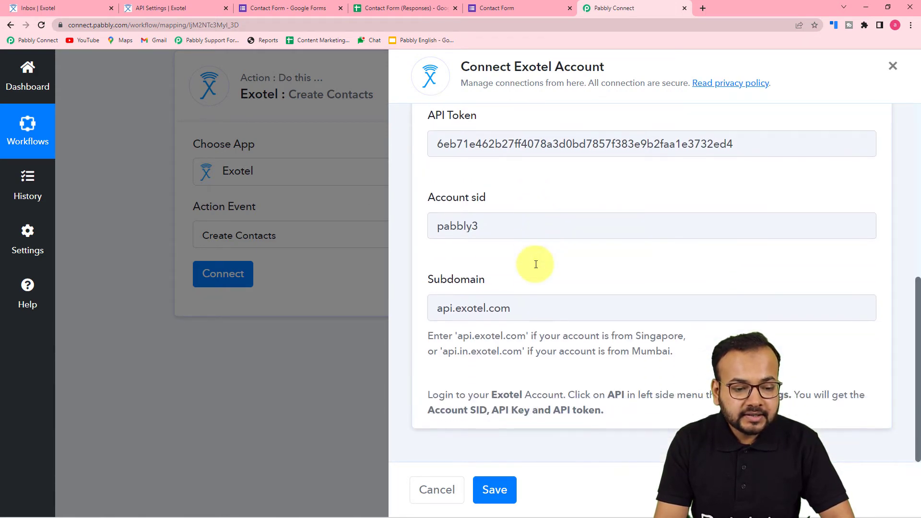
click(493, 489)
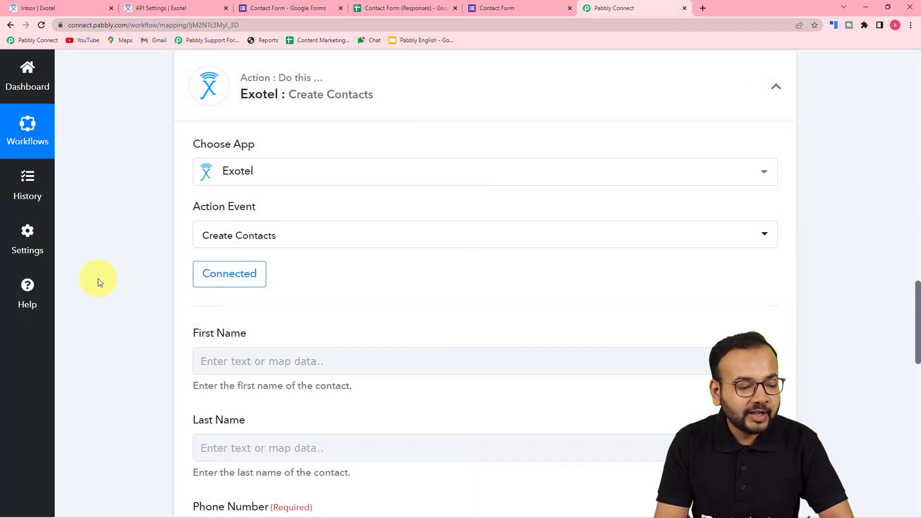
Scroll through the Google Forms sample response and the blank Exotel contact fields
scroll(98, 278, down, 4)
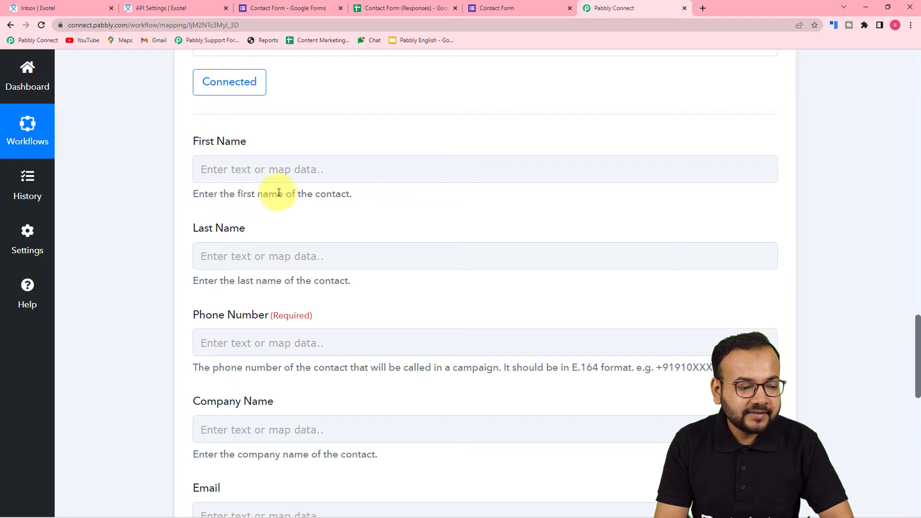
scroll(240, 312, down, 2)
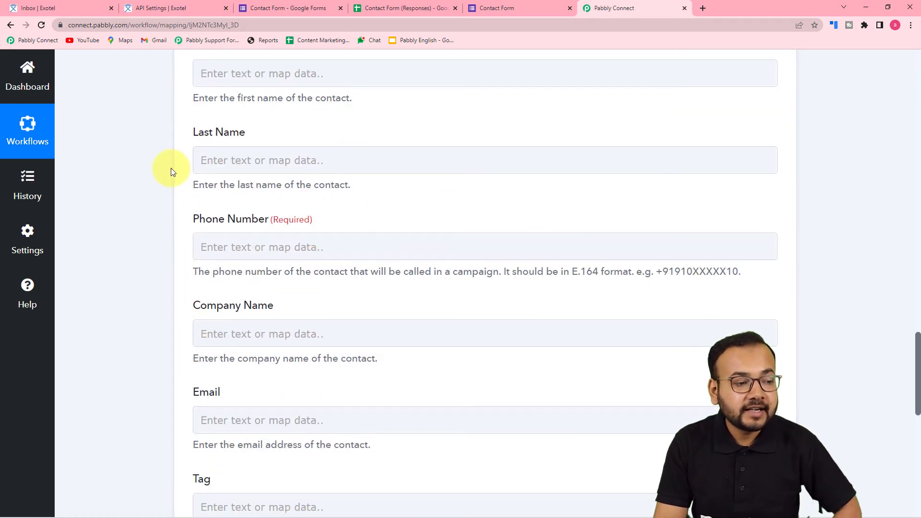
scroll(173, 202, up, 1)
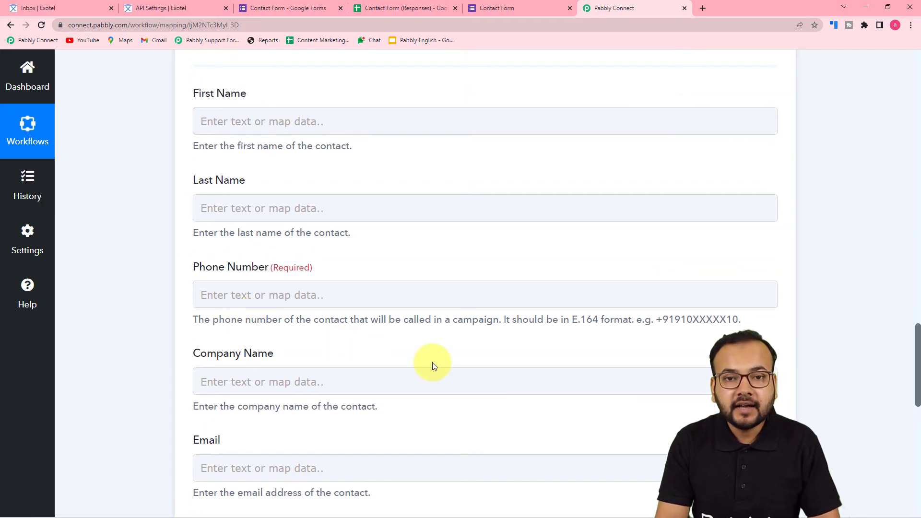
scroll(433, 366, up, 9)
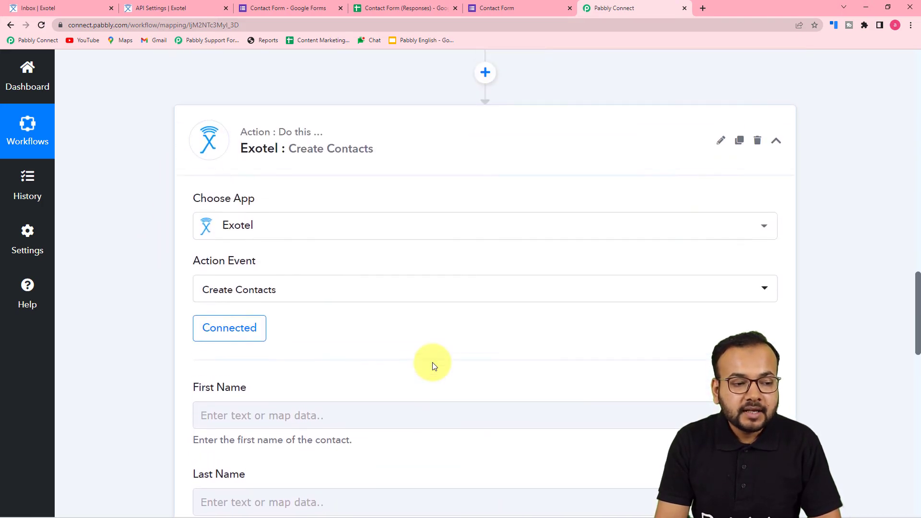
scroll(433, 365, up, 5)
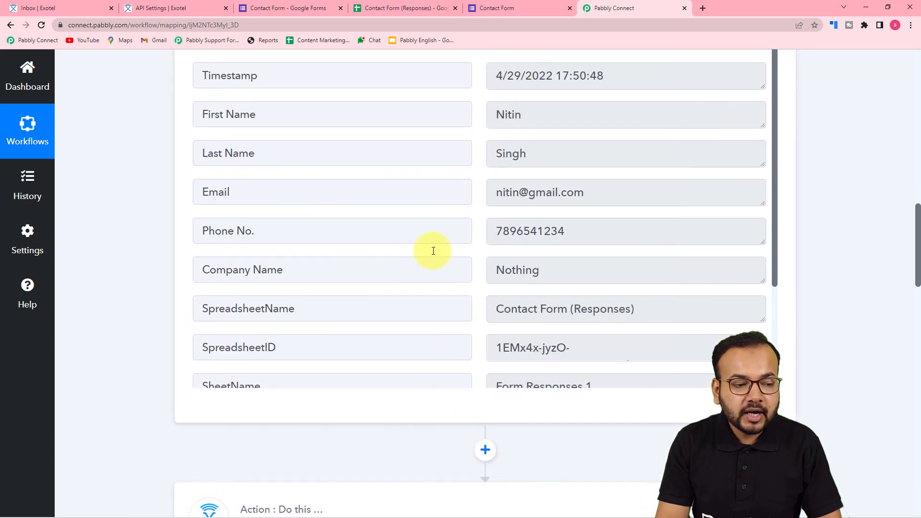
scroll(114, 317, down, 11)
scroll(113, 317, down, 3)
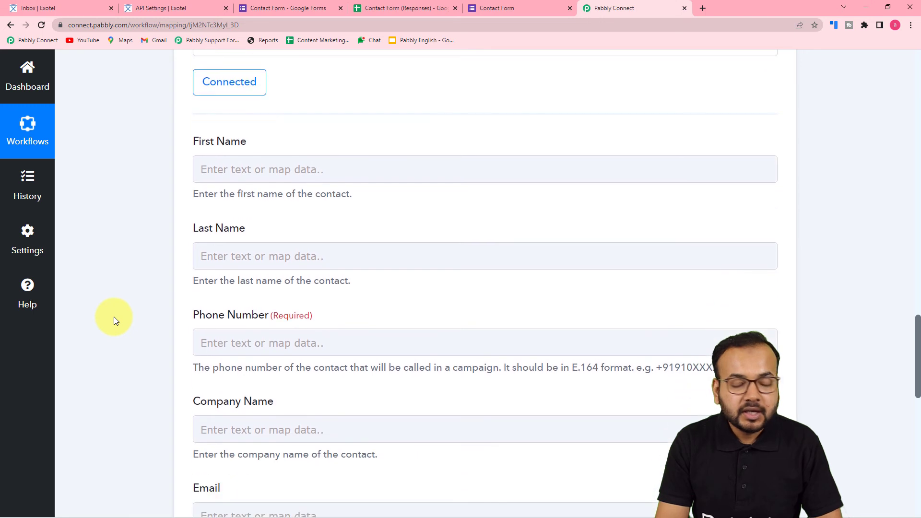
Map the response's first and last name into First Name and Last Name
click(314, 120)
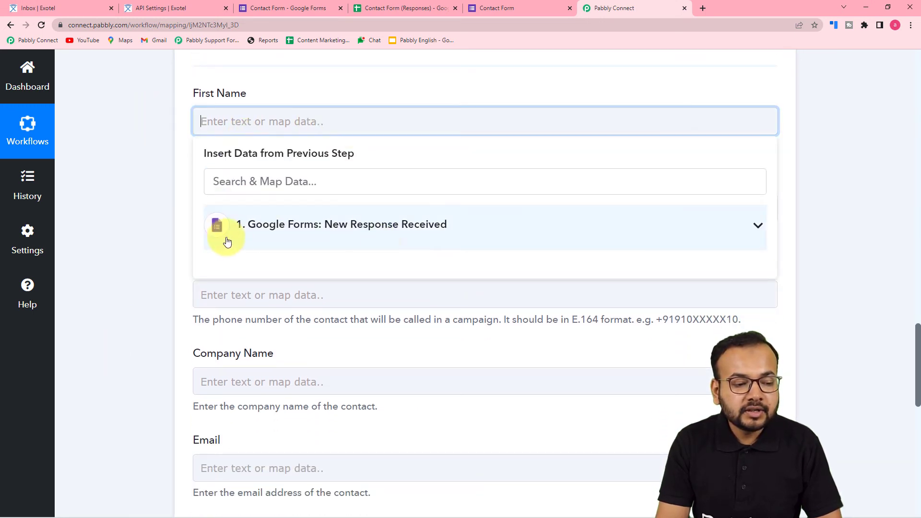
click(350, 231)
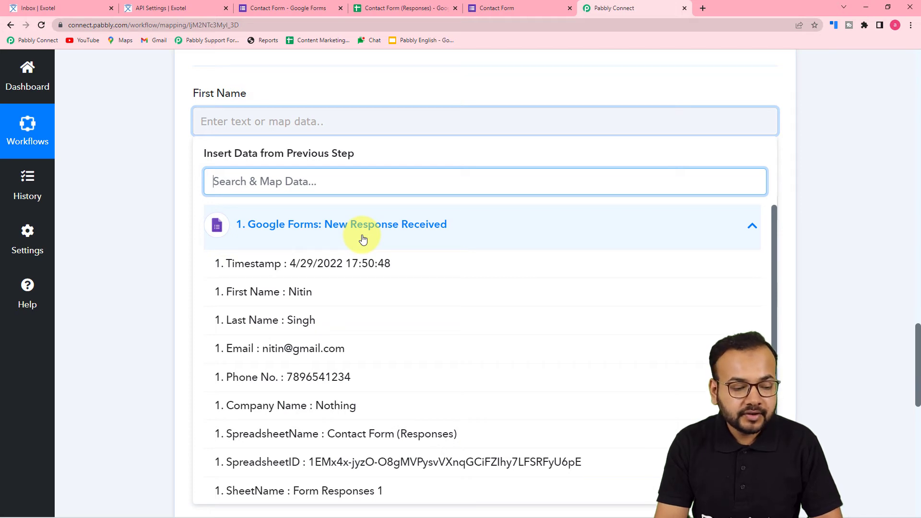
click(301, 292)
click(164, 186)
scroll(164, 186, down, 3)
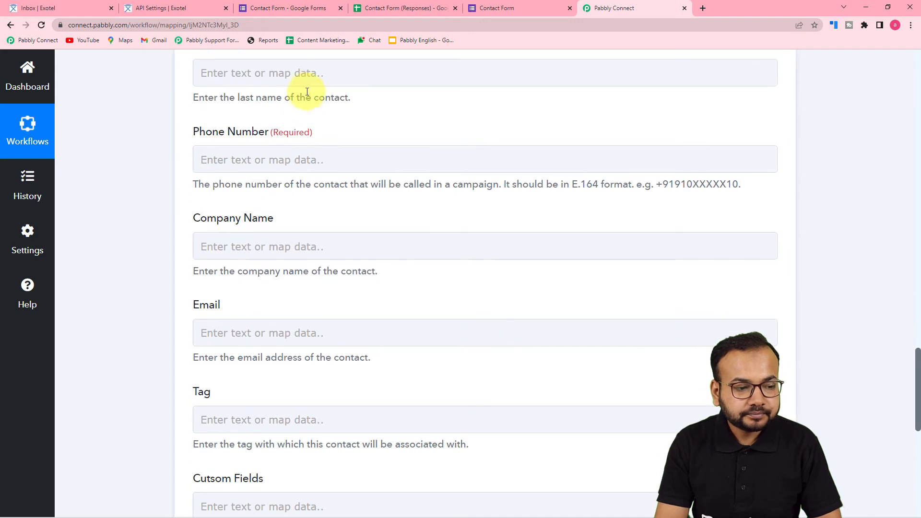
click(306, 78)
click(319, 189)
click(269, 269)
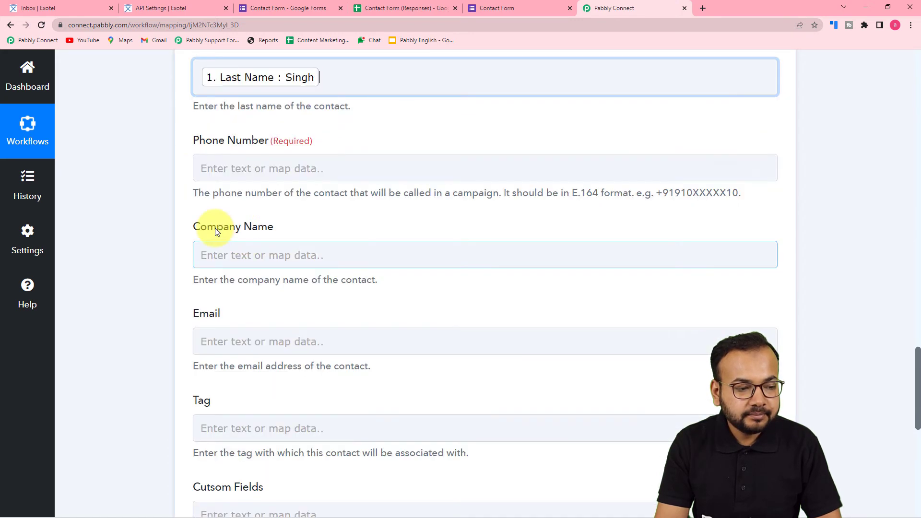
Map the response's phone number and Company Name into Phone Number and Company Name
click(273, 169)
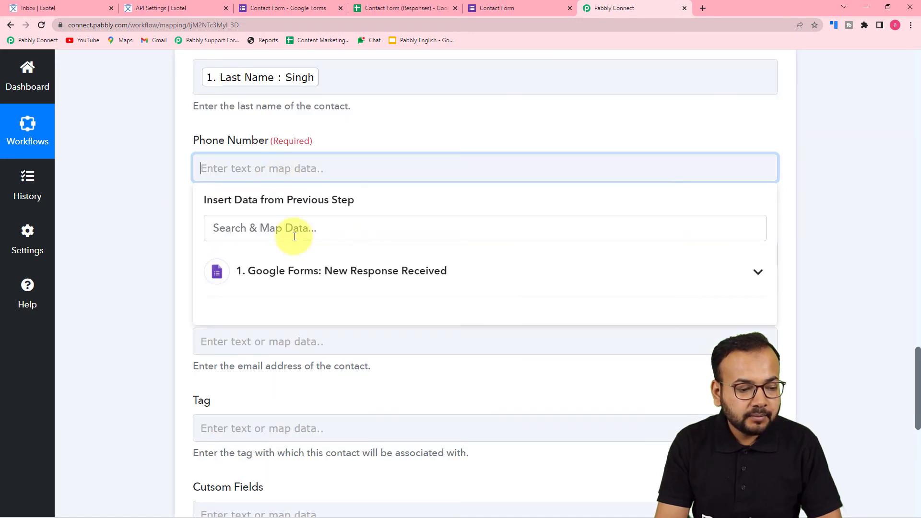
click(292, 269)
click(318, 421)
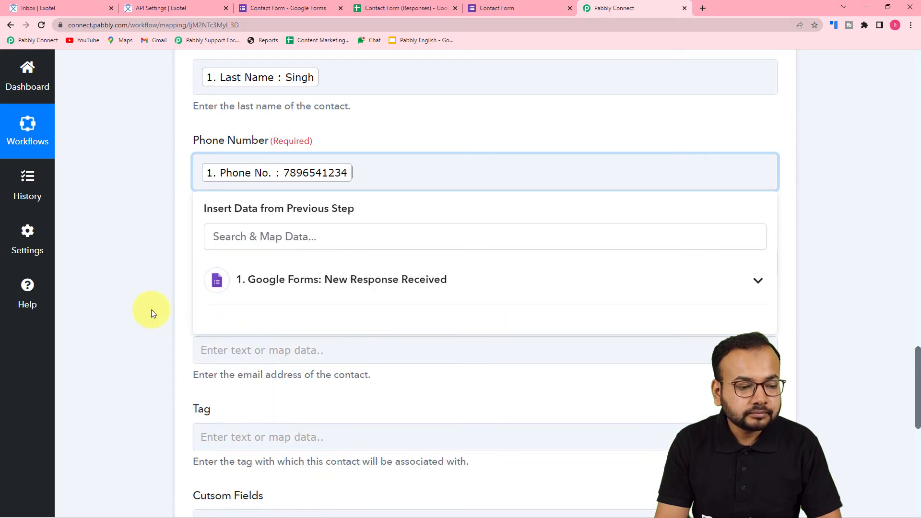
click(151, 313)
click(341, 264)
click(332, 372)
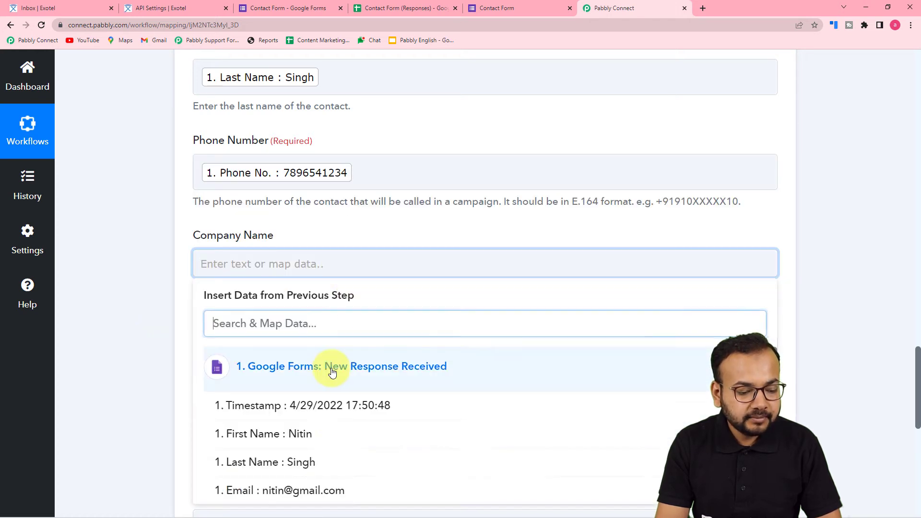
scroll(332, 372, down, 3)
click(328, 404)
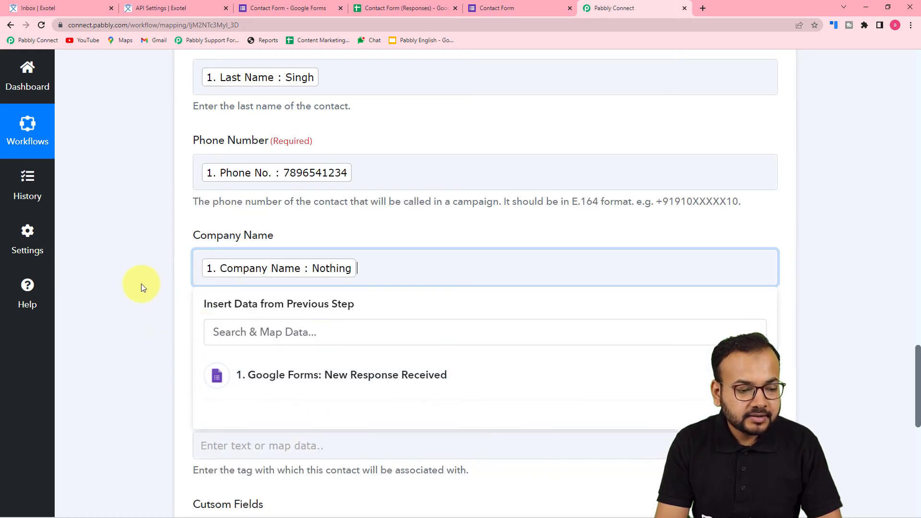
click(141, 284)
Map the response's email into the Email field
scroll(303, 167, down, 4)
click(303, 167)
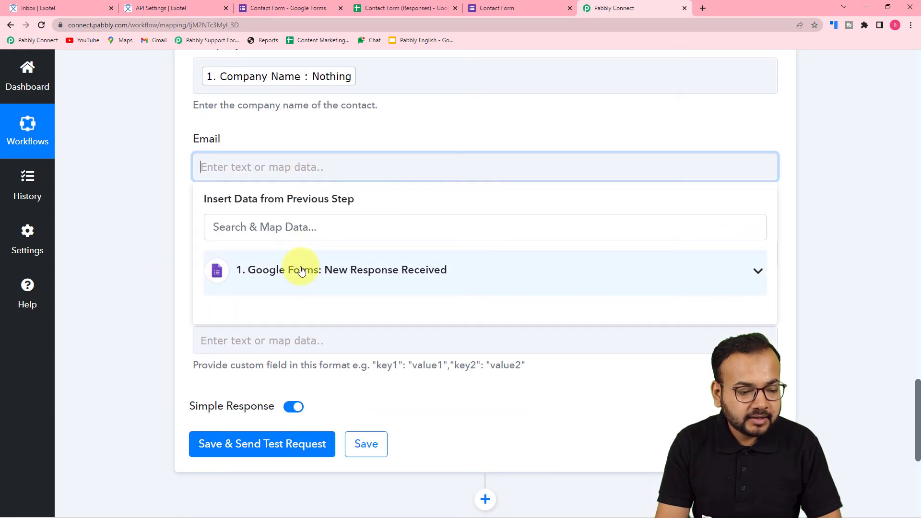
click(301, 271)
click(325, 407)
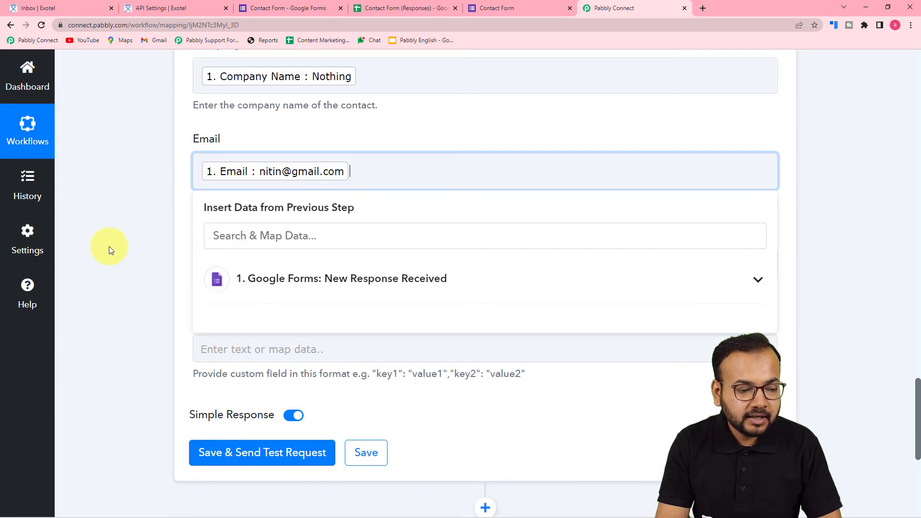
click(149, 251)
Set the contact's Tag field to the fixed value Form
scroll(152, 251, down, 2)
click(260, 161)
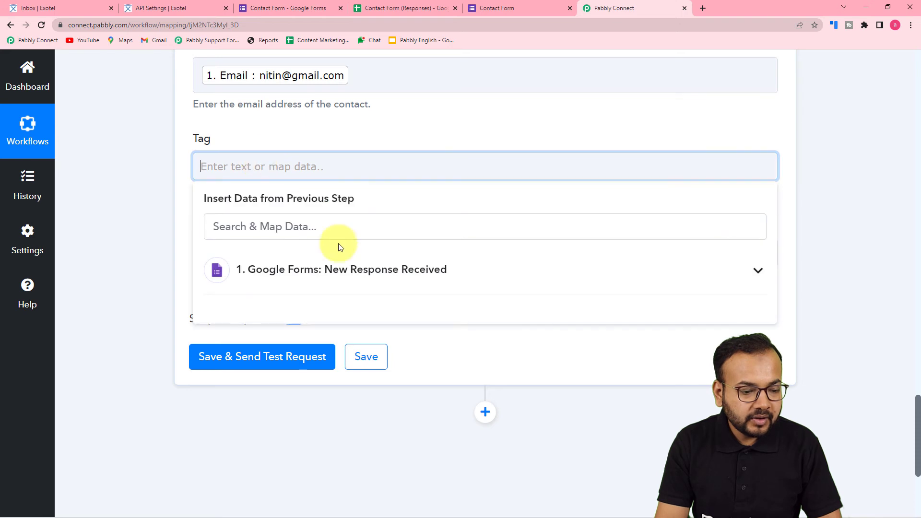
click(338, 271)
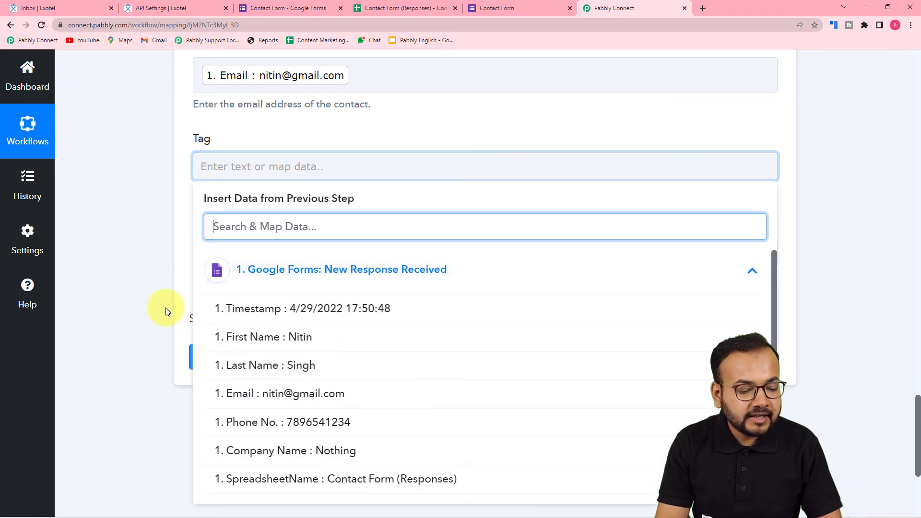
click(166, 307)
click(355, 176)
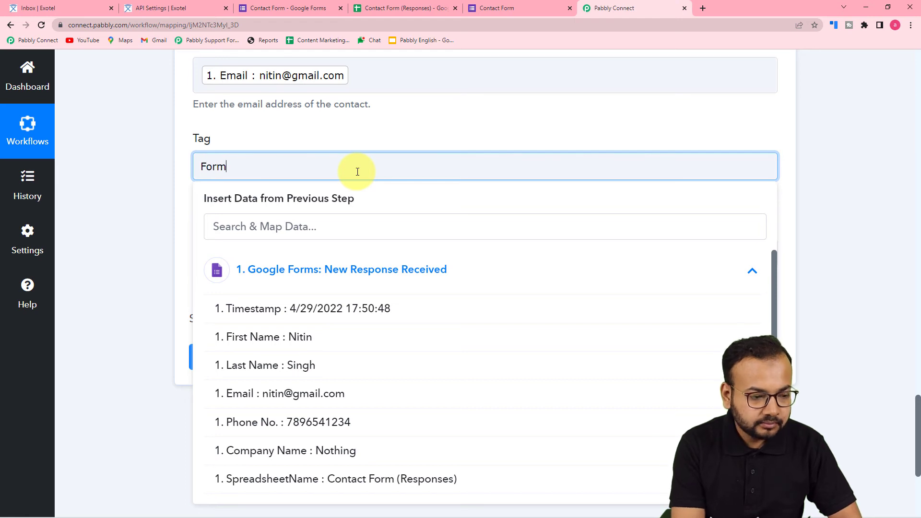
click(189, 146)
scroll(275, 168, down, 2)
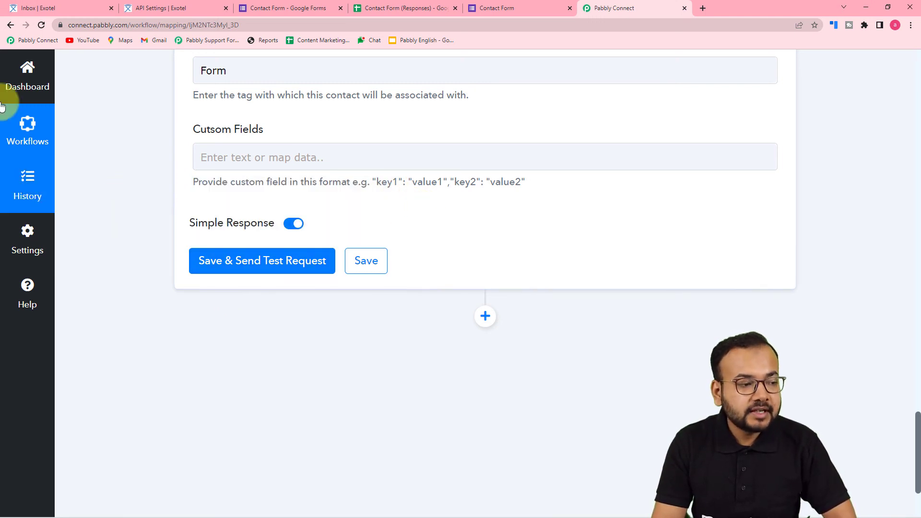
click(55, 10)
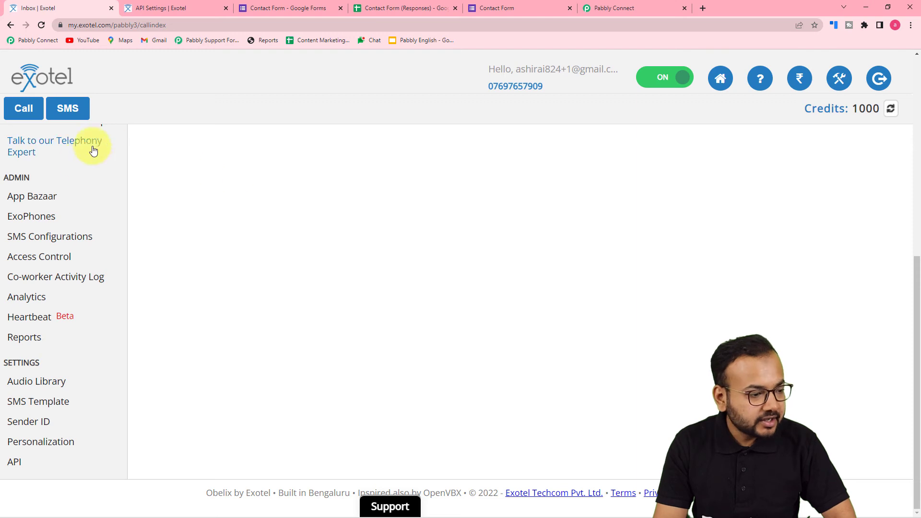
Check Exotel's existing contacts under Campaigns > Contacts, then return to Pabbly
scroll(61, 246, up, 2)
scroll(61, 246, up, 5)
click(15, 394)
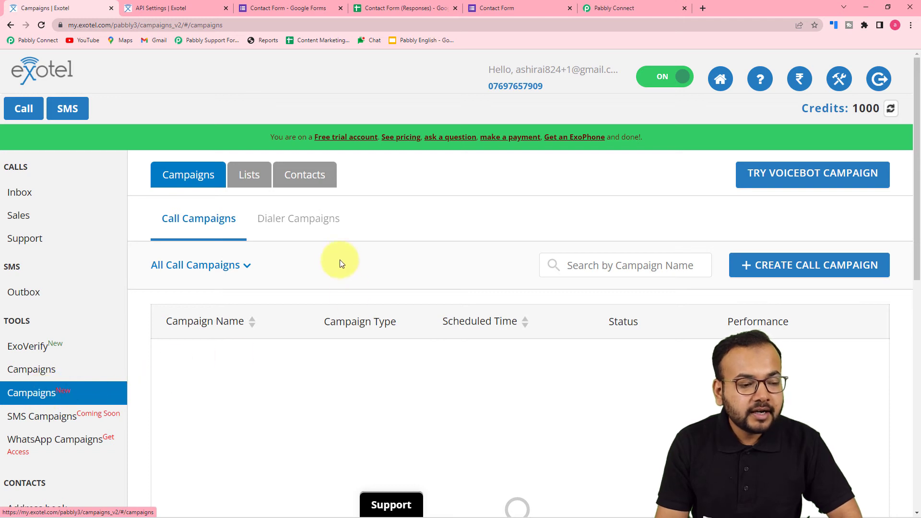
click(296, 176)
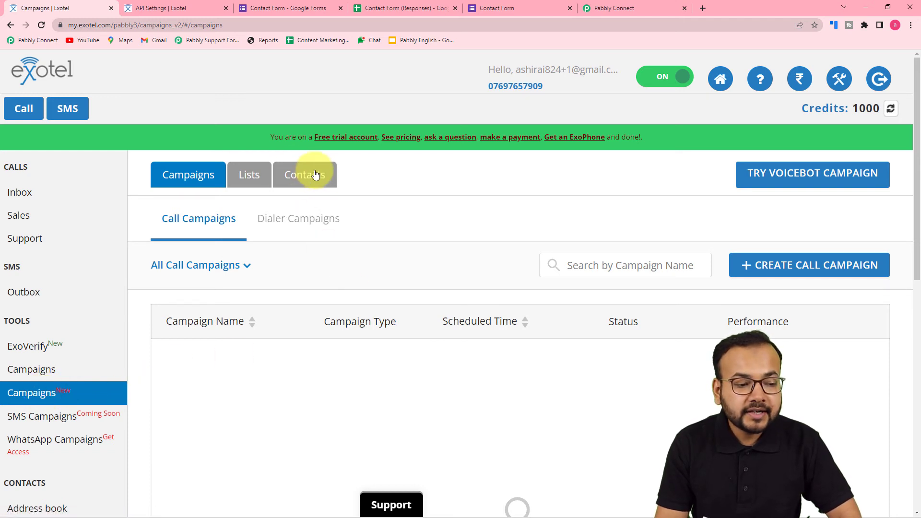
scroll(387, 226, down, 8)
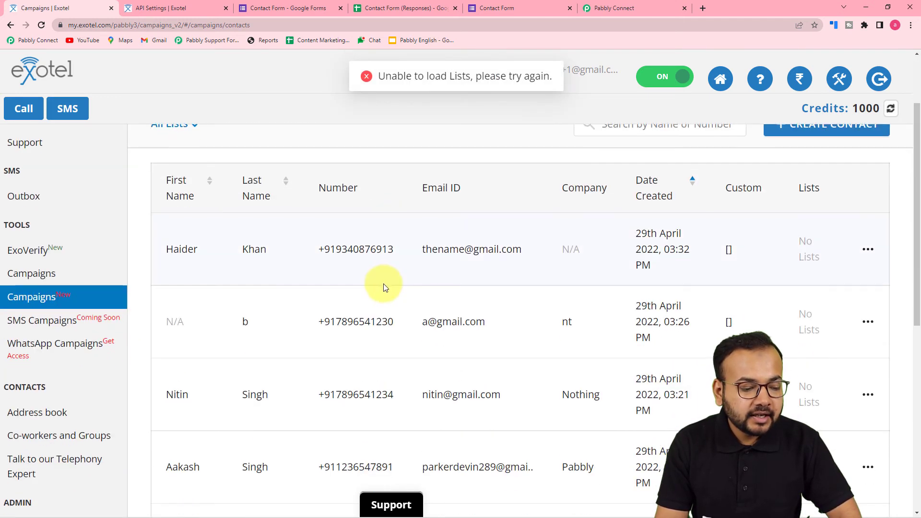
scroll(384, 284, up, 8)
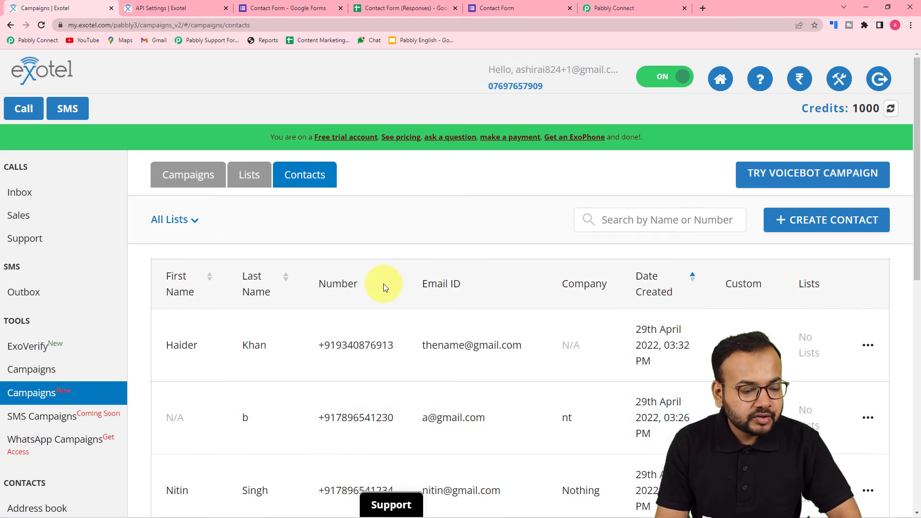
click(595, 12)
Save and test the Create Contacts step, getting error 400 'Not a valid E164 number'
scroll(142, 306, up, 10)
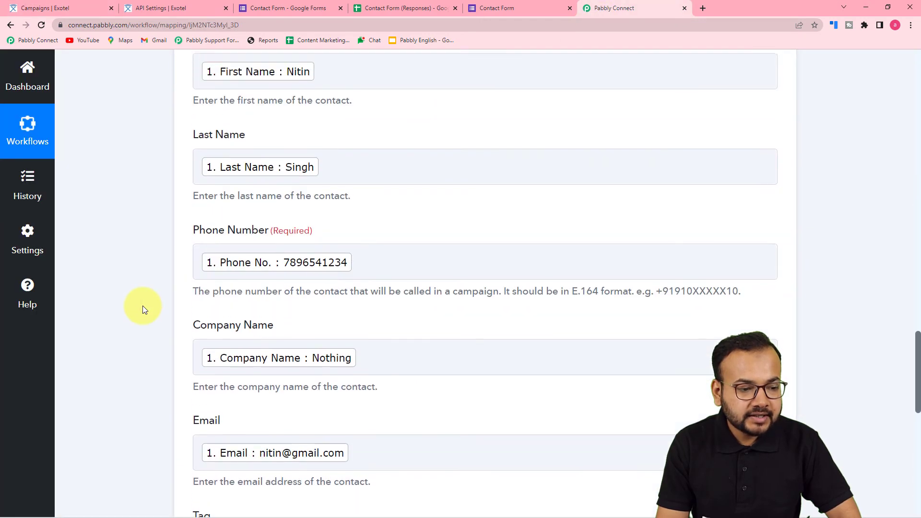
scroll(142, 306, down, 5)
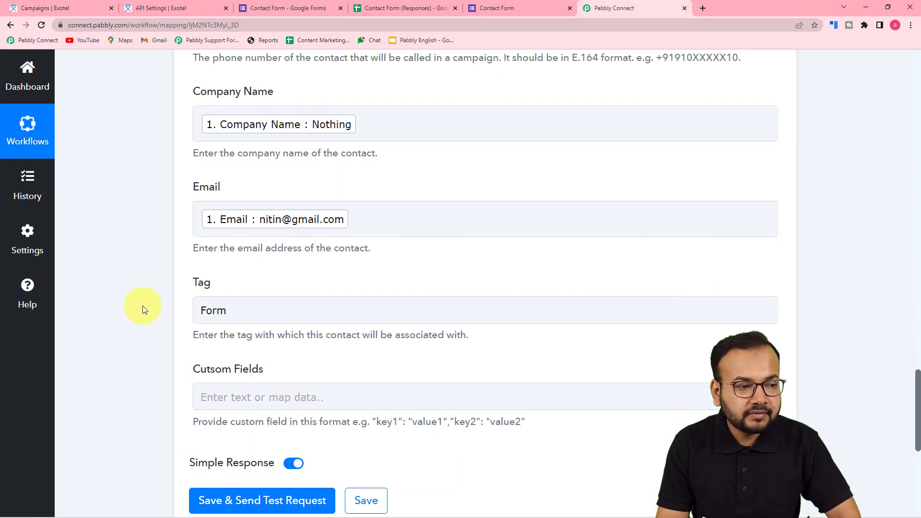
click(86, 8)
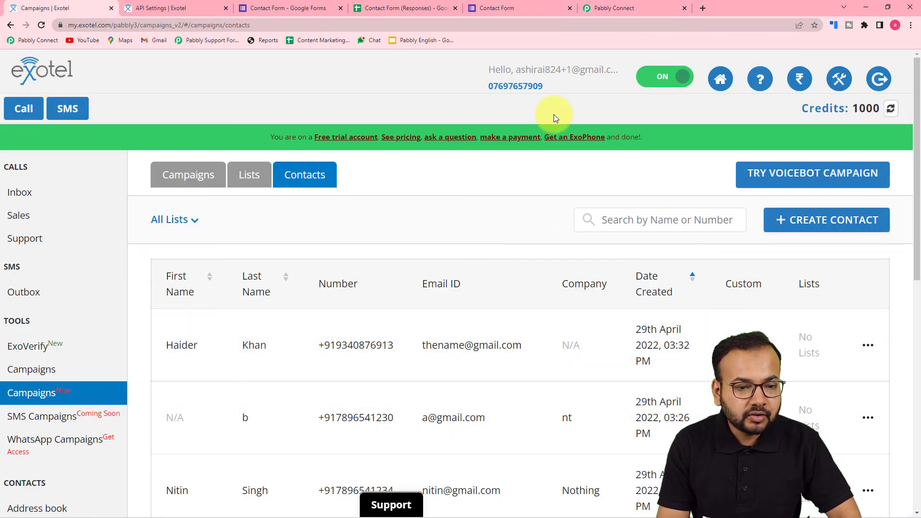
click(609, 11)
scroll(245, 427, down, 2)
click(246, 406)
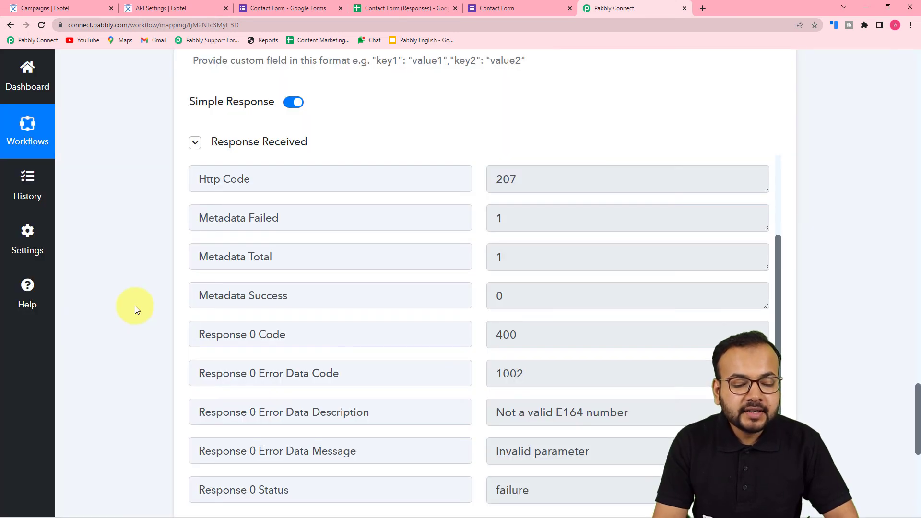
scroll(134, 306, down, 2)
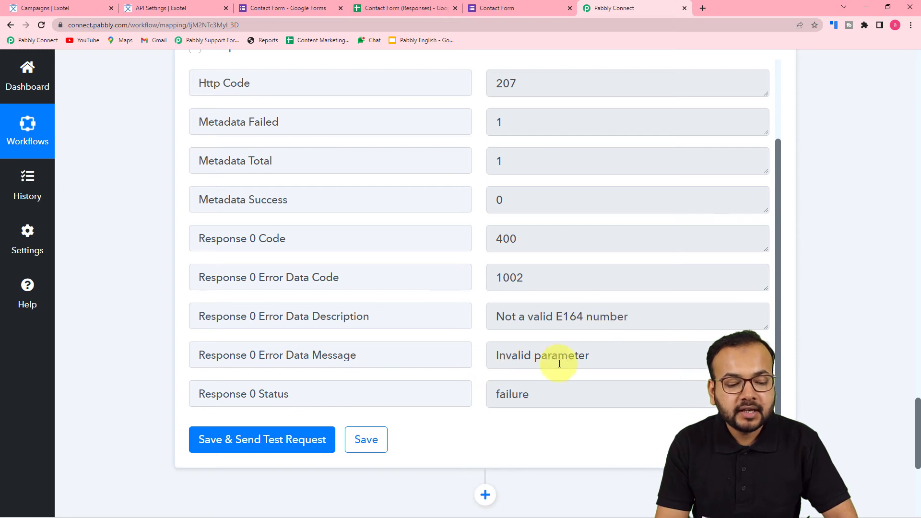
scroll(141, 314, up, 9)
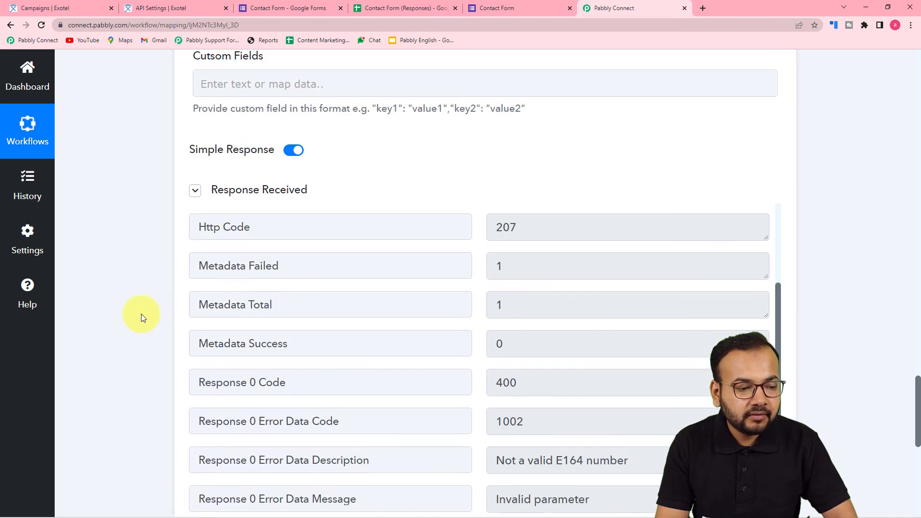
scroll(141, 317, up, 3)
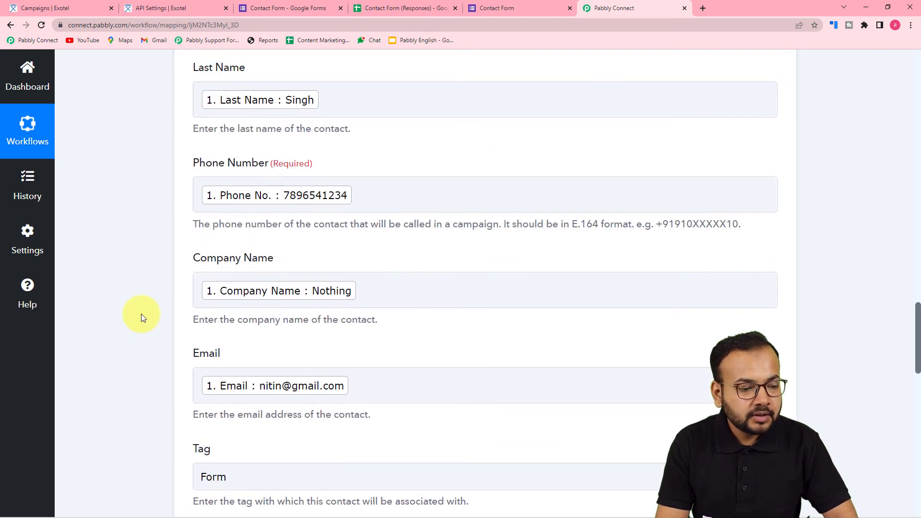
scroll(141, 317, up, 1)
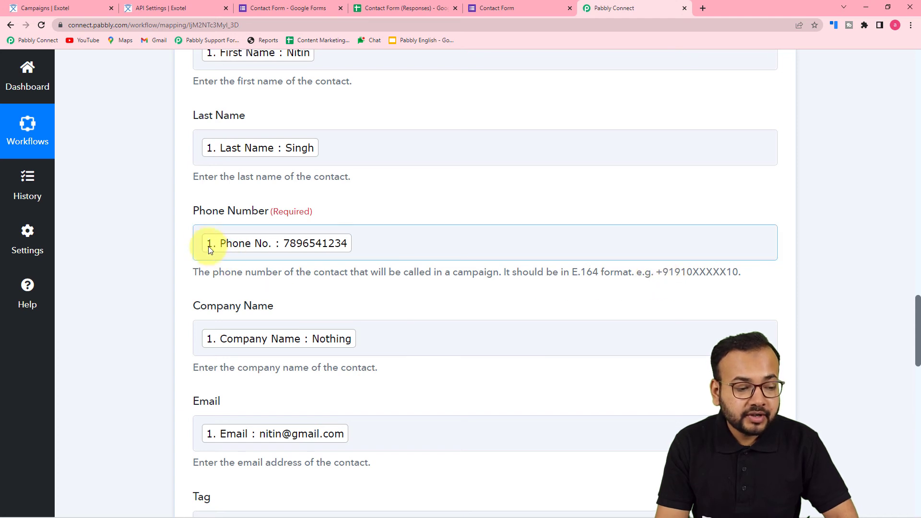
Prefix the mapped Phone Number with +91 and resend the Exotel test, which now returns code 200
click(196, 245)
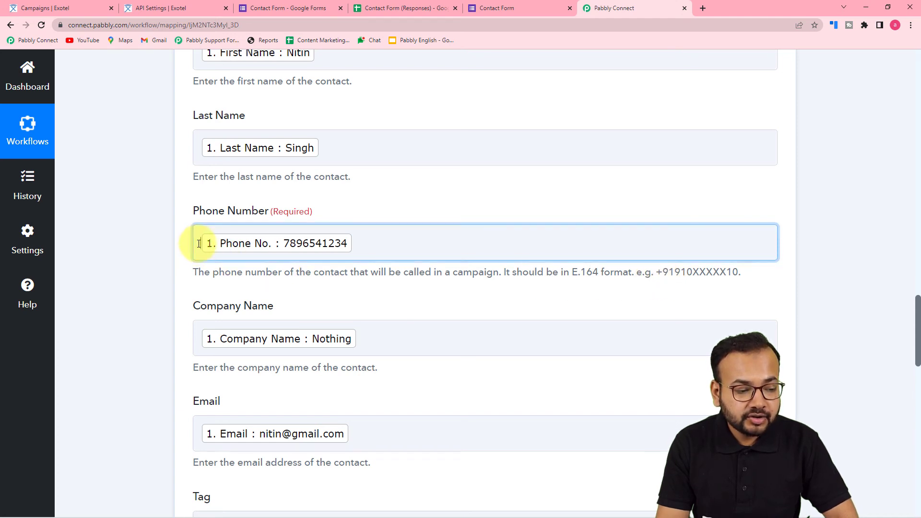
text(+)
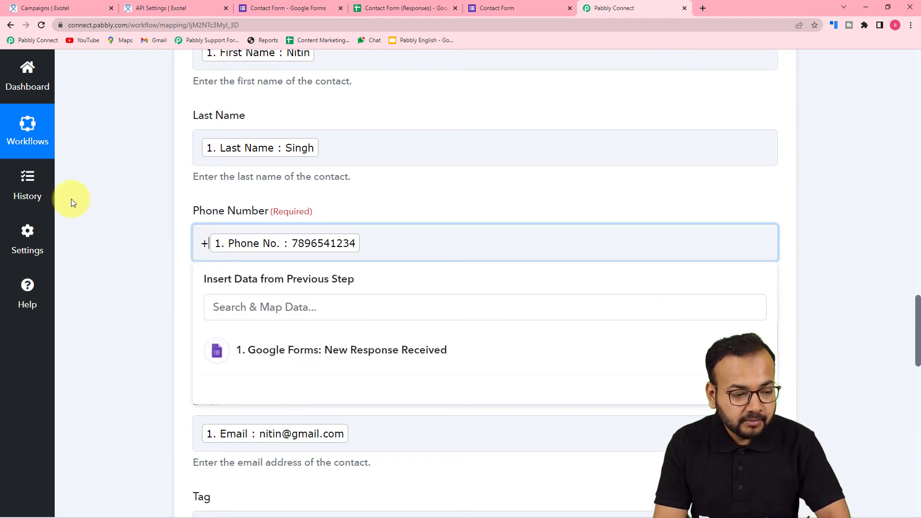
text(91)
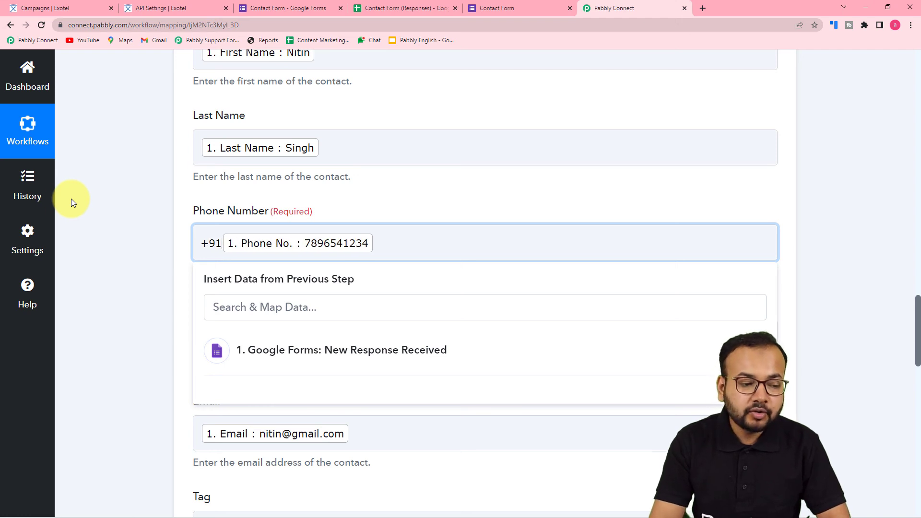
click(112, 225)
scroll(112, 225, down, 6)
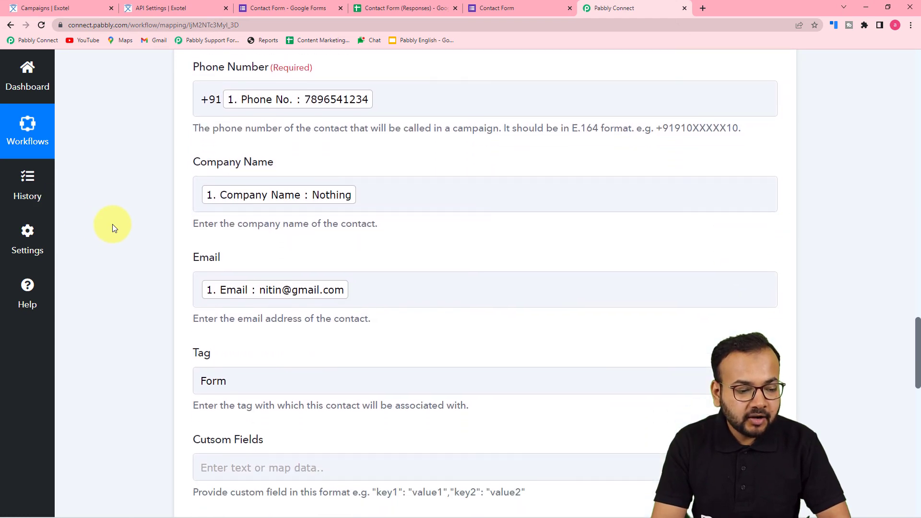
scroll(112, 223, down, 8)
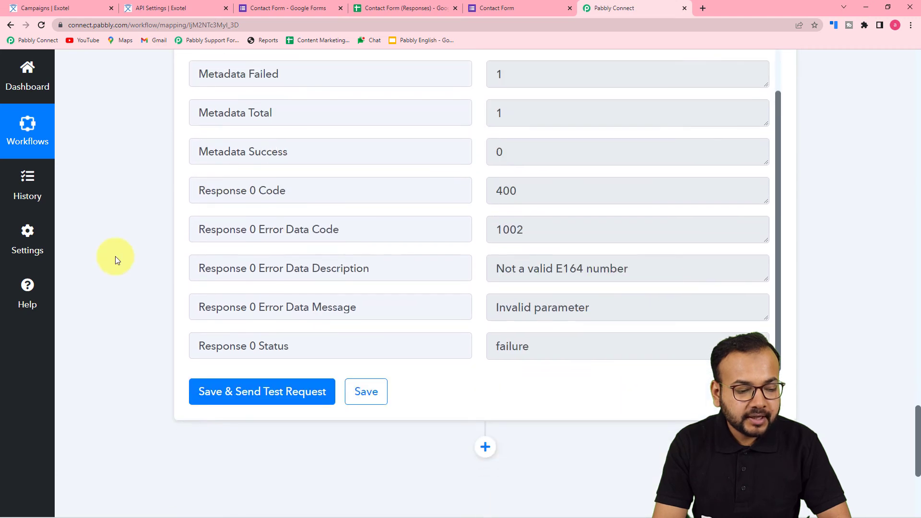
click(212, 398)
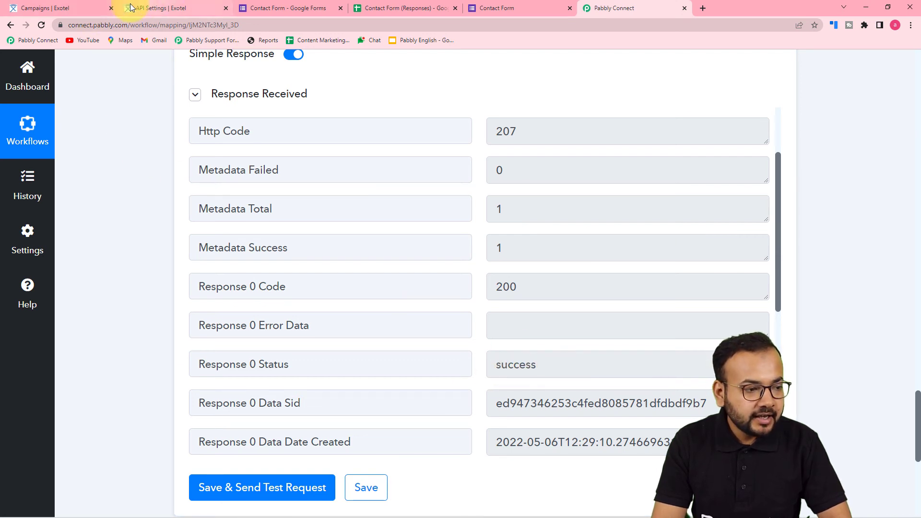
click(100, 5)
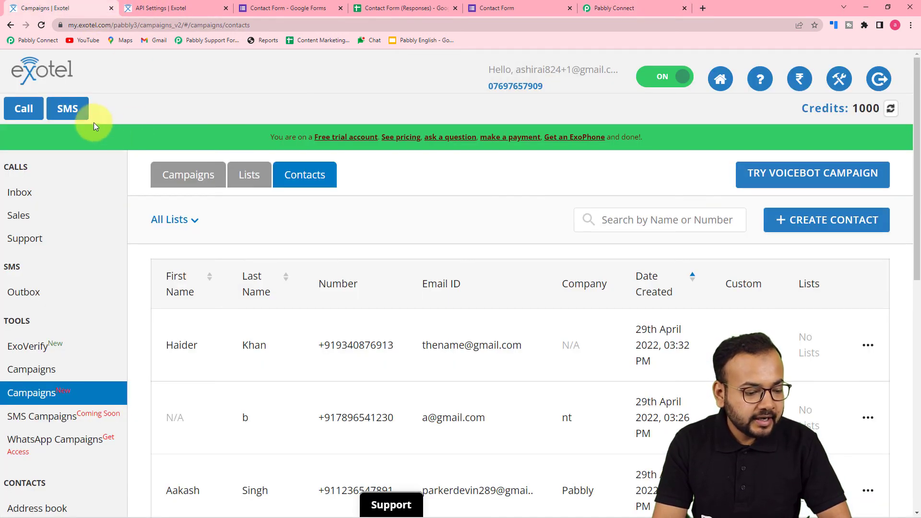
Reload Exotel Contacts to find the new test contact dated 6th May 2022, then return to Pabbly Connect
click(44, 27)
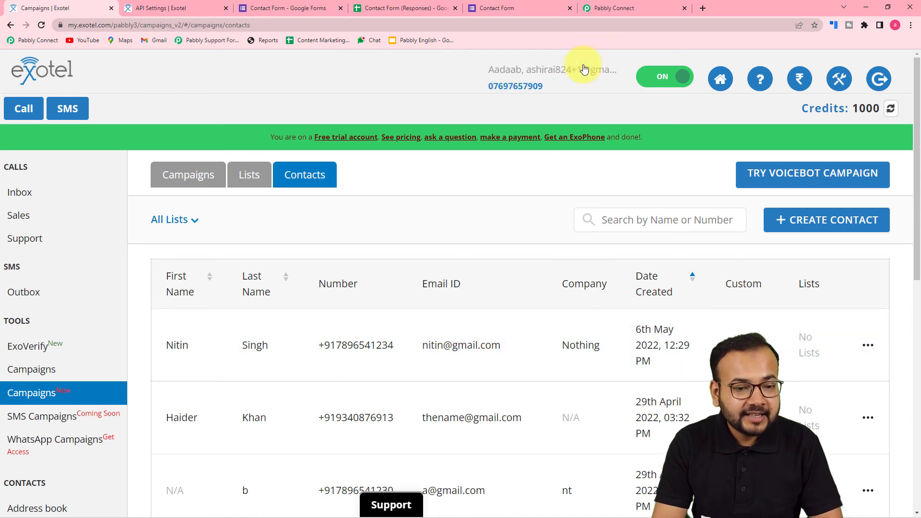
click(607, 12)
scroll(294, 183, up, 10)
scroll(158, 176, up, 10)
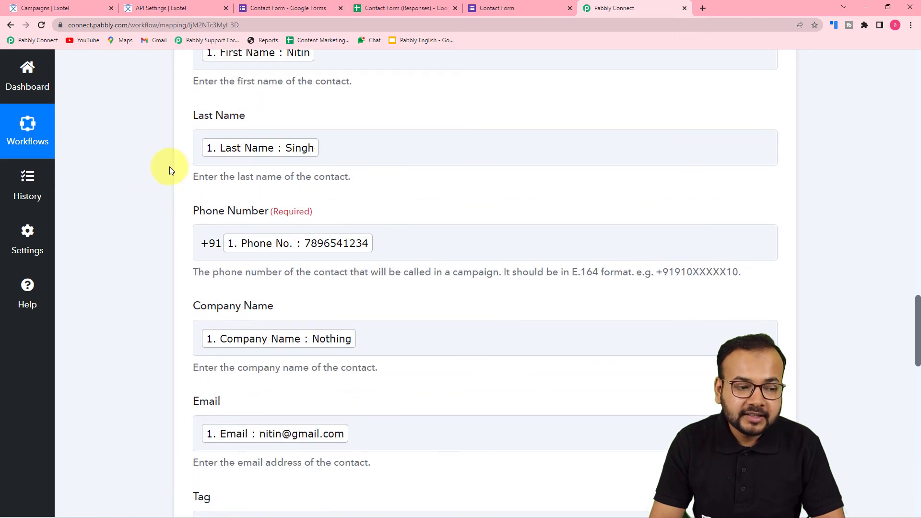
Scroll through the Exotel field mappings, then switch to the live Google Forms Contact Form
scroll(200, 160, down, 3)
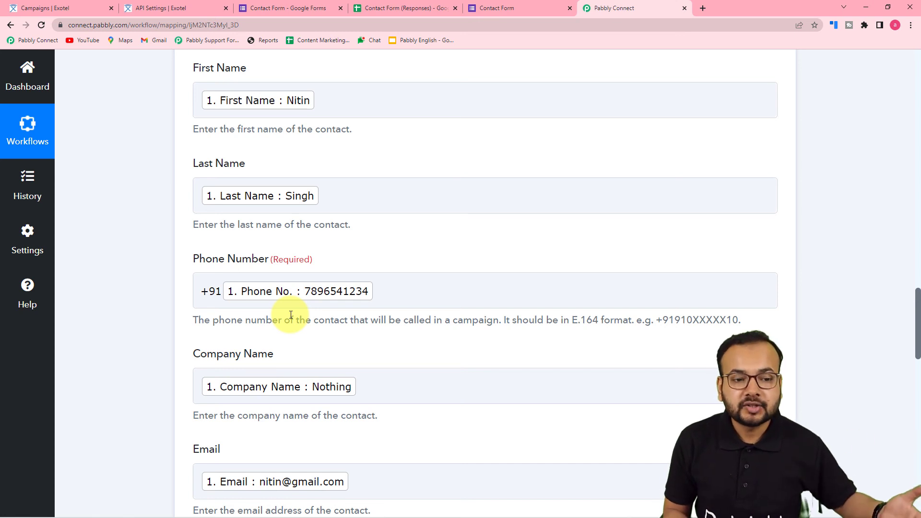
click(519, 1)
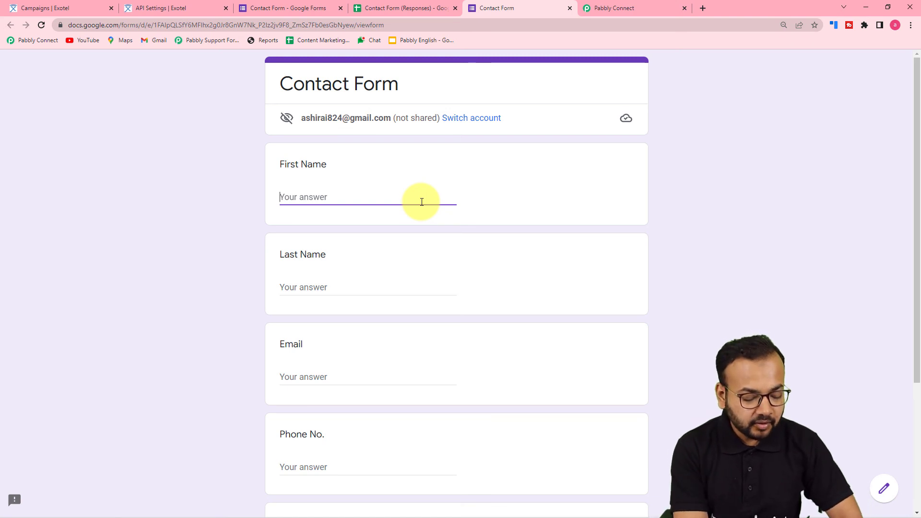
Submit the Contact Form with a new contact's name, email, phone number and company WWE
text(Jhon)
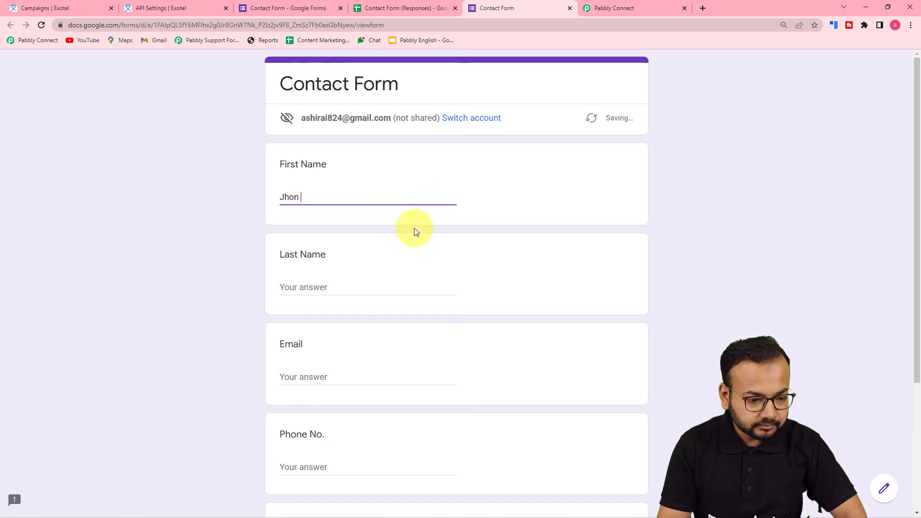
click(383, 290)
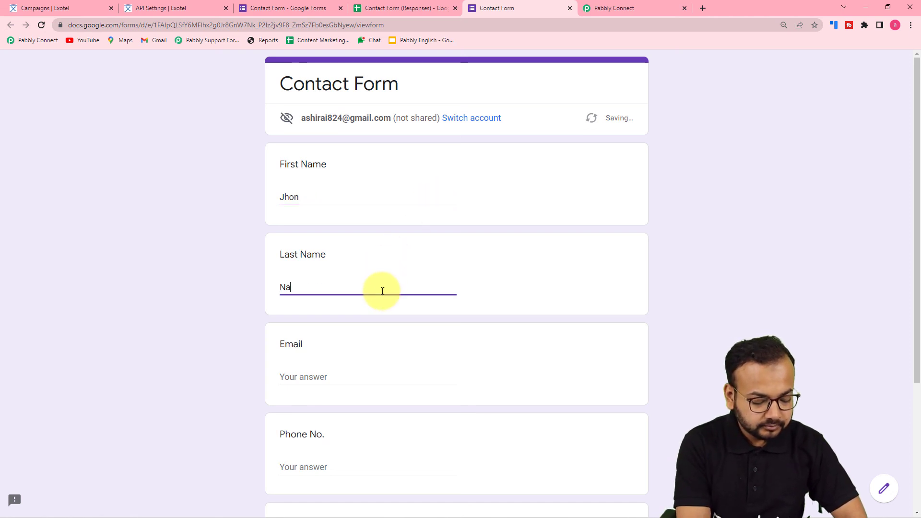
scroll(397, 257, down, 4)
click(345, 198)
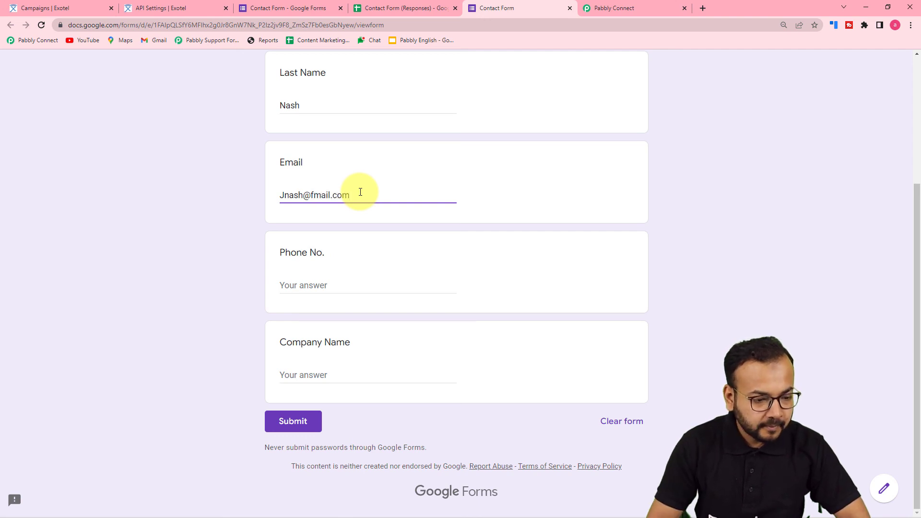
click(330, 282)
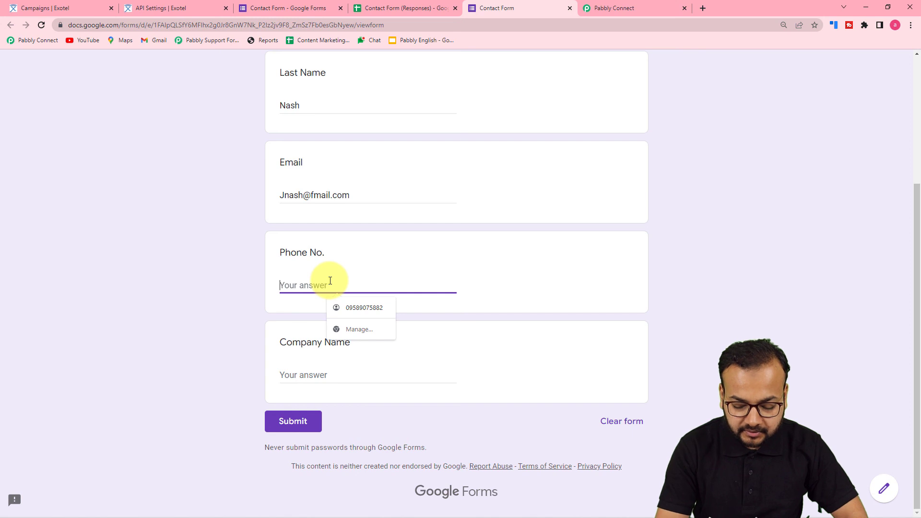
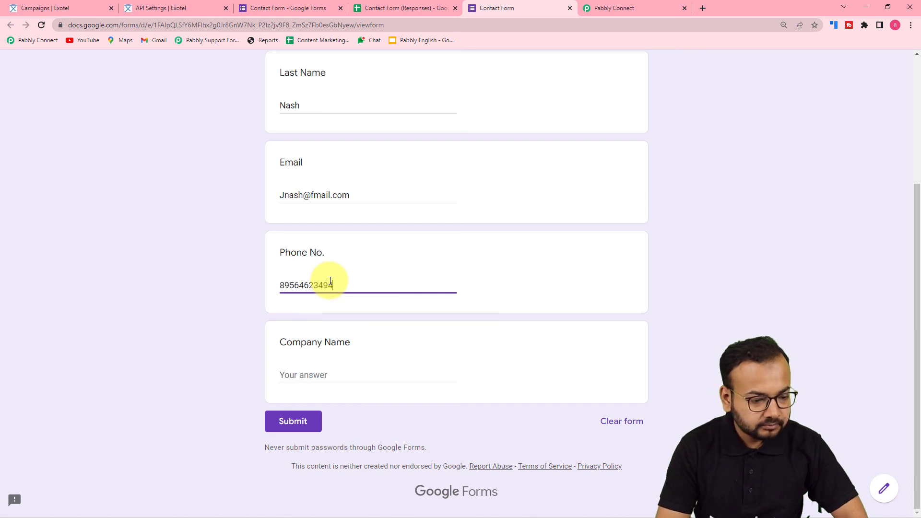
click(297, 373)
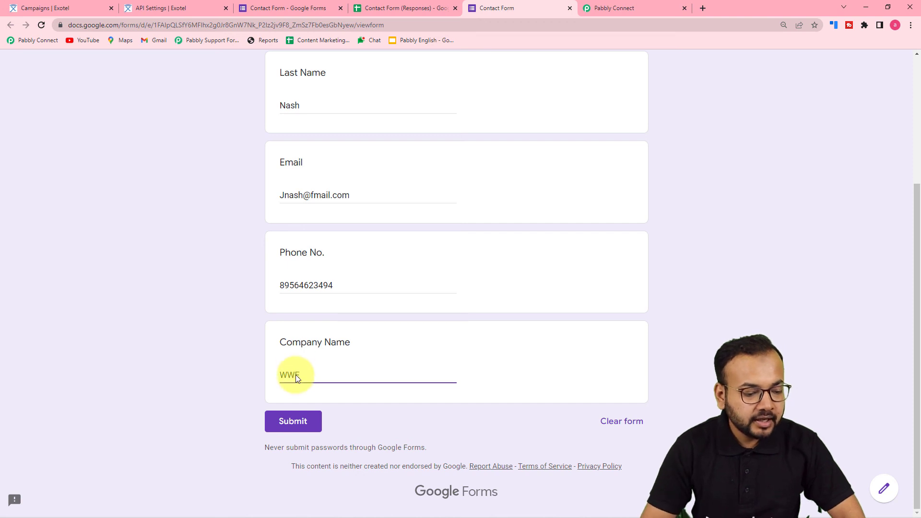
click(301, 420)
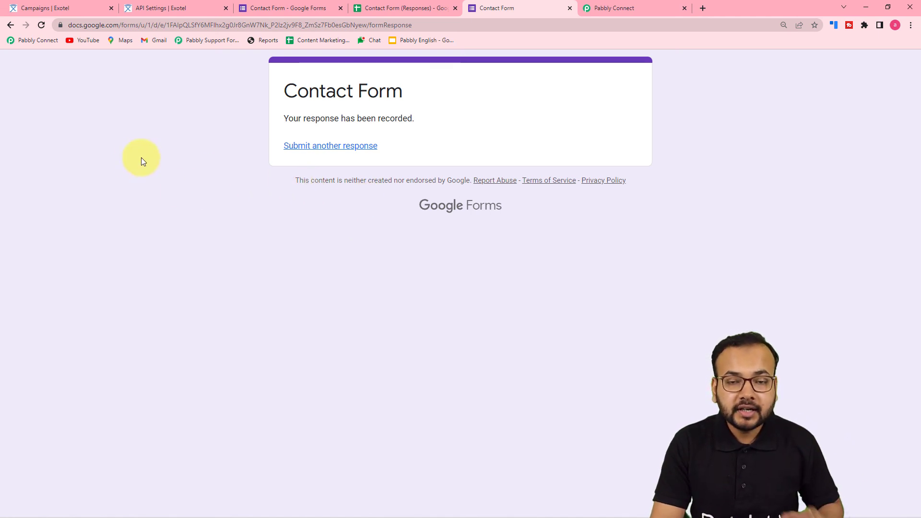
click(59, 7)
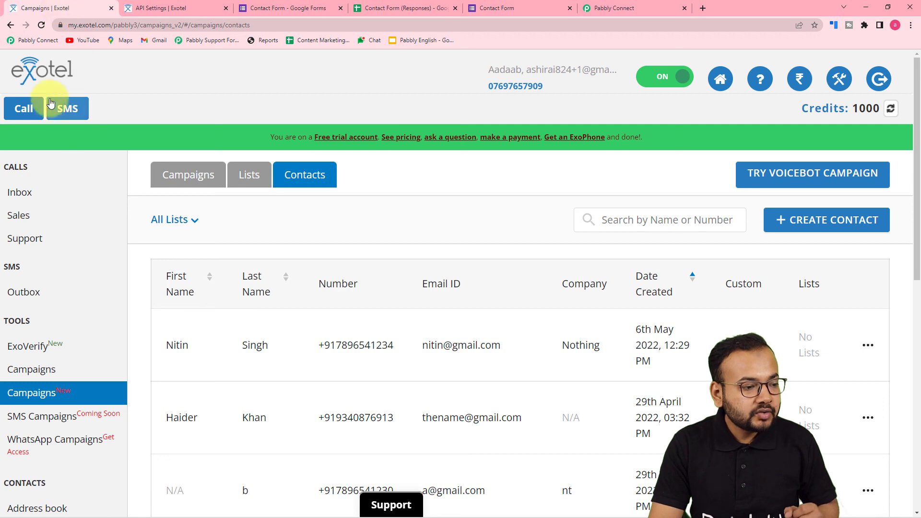
Reload Exotel contacts to confirm the WWE contact dated 6th May 2022, 12:30 PM, then return to Pabbly Connect
click(41, 25)
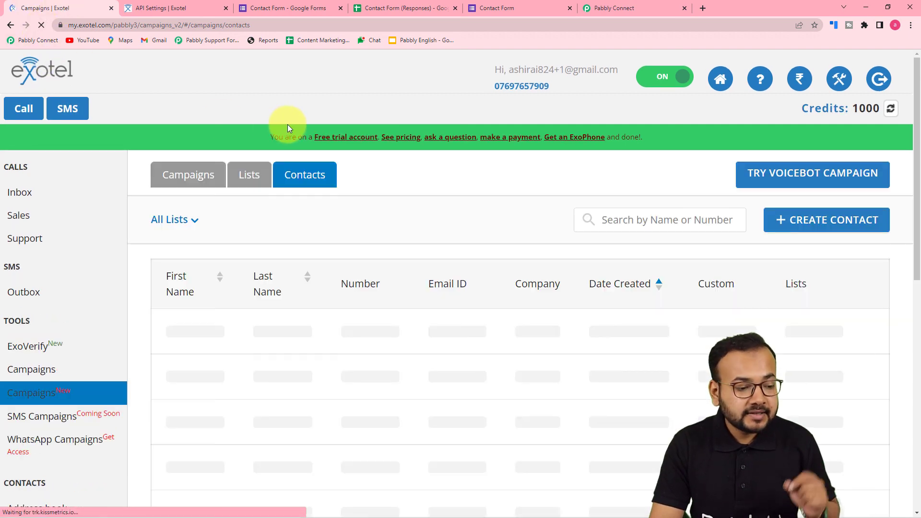
scroll(158, 270, down, 2)
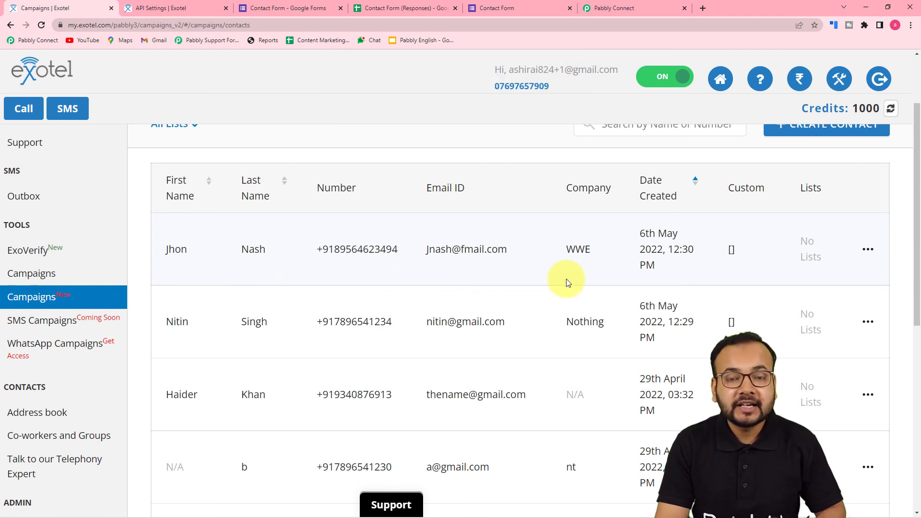
click(609, 11)
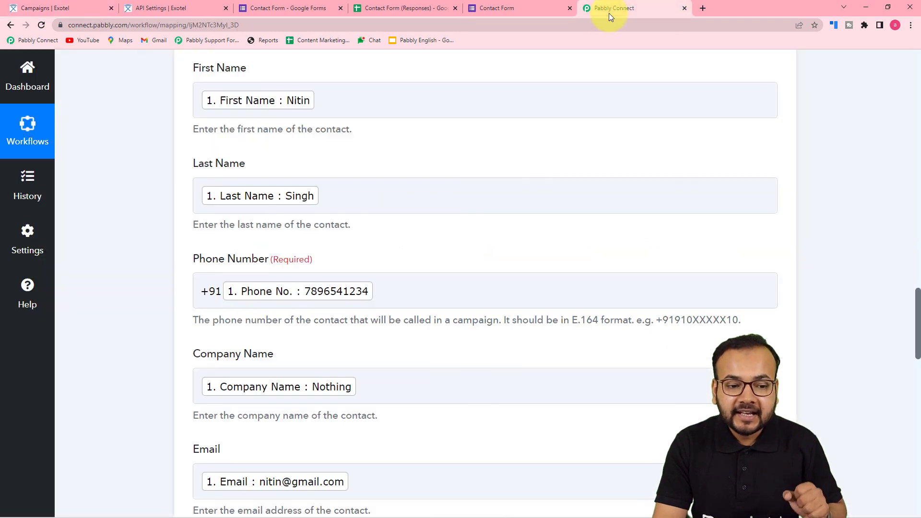
scroll(703, 297, up, 15)
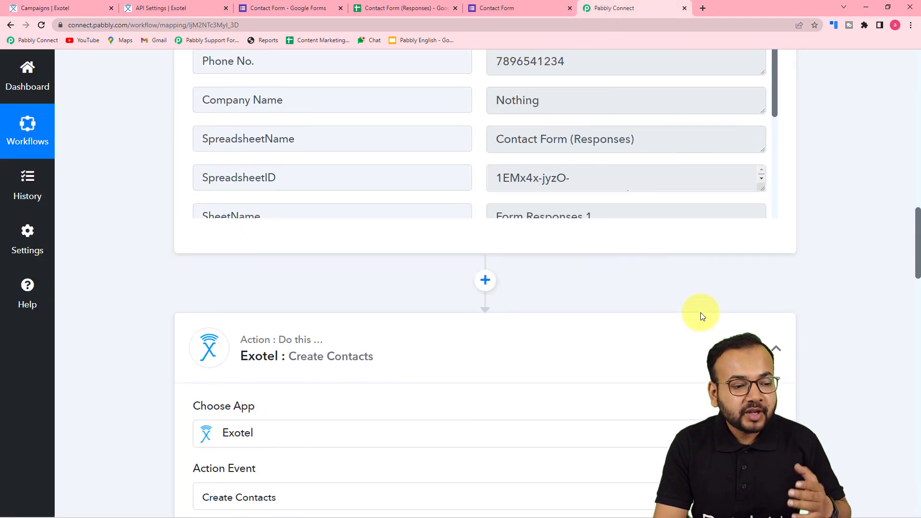
scroll(700, 312, up, 10)
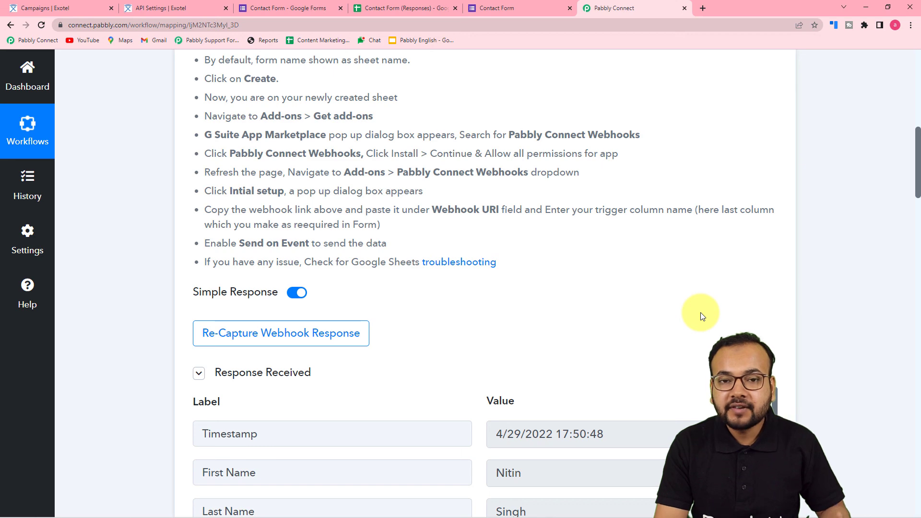